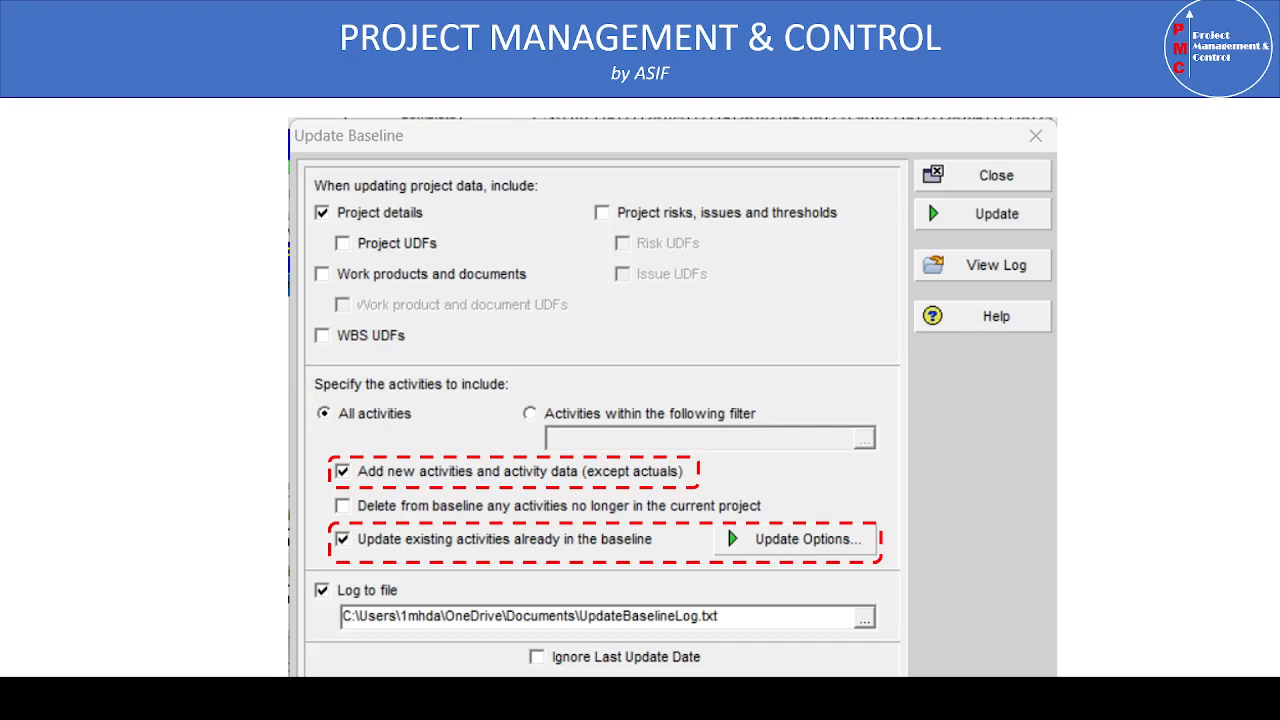
{"action": "key", "text": "Right"}
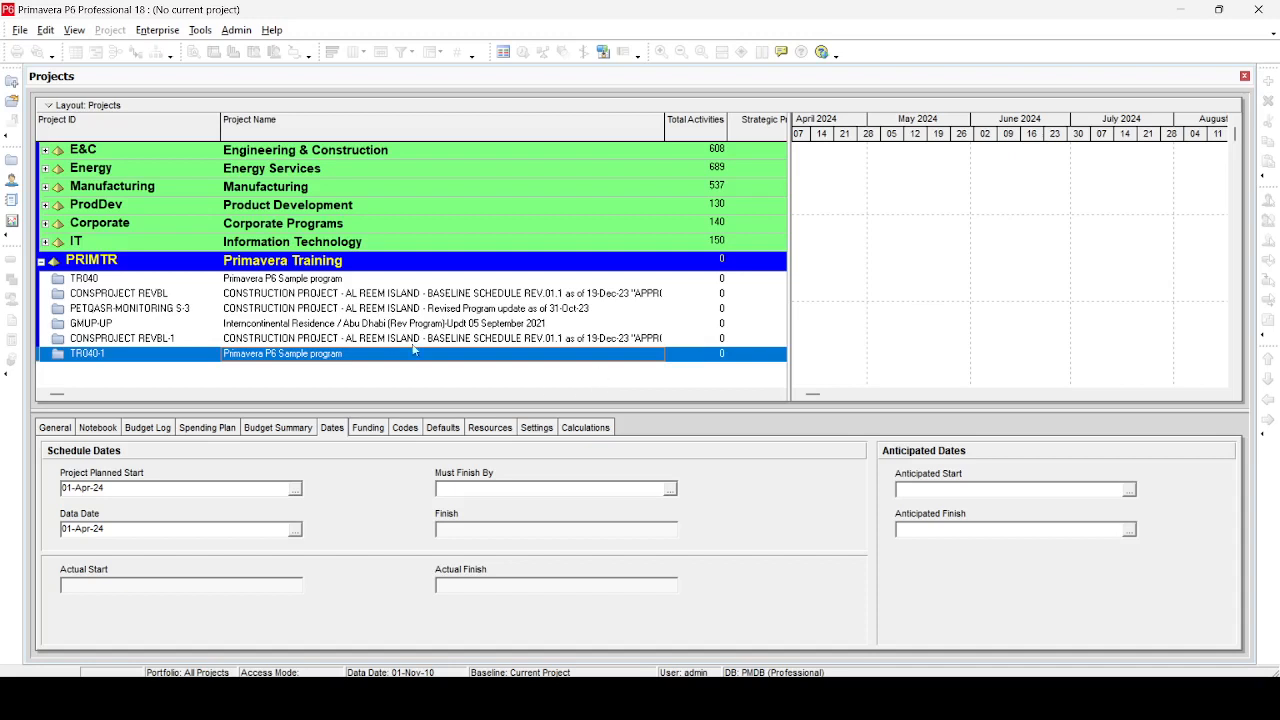
Open the TR040-1 Primavera P6 Sample program project and widen the activity table pane
{"action": "right_click", "coordinate": [319, 356]}
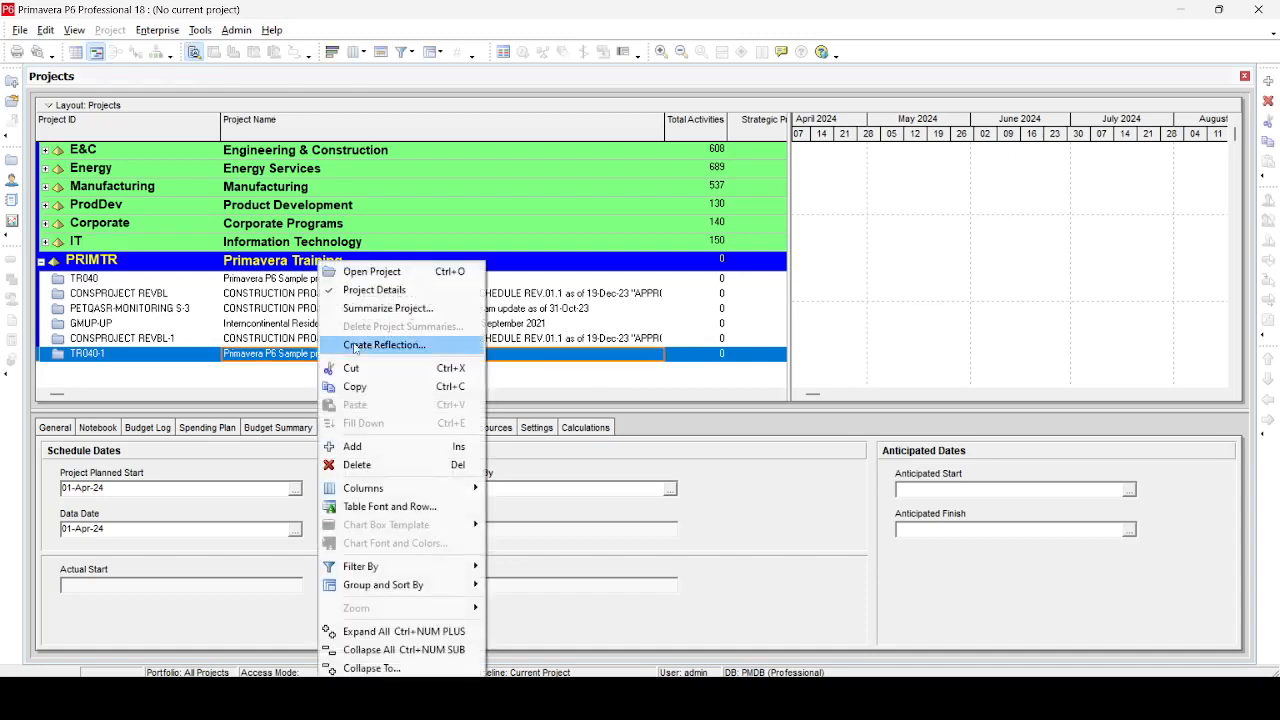
{"action": "left_click", "coordinate": [375, 272]}
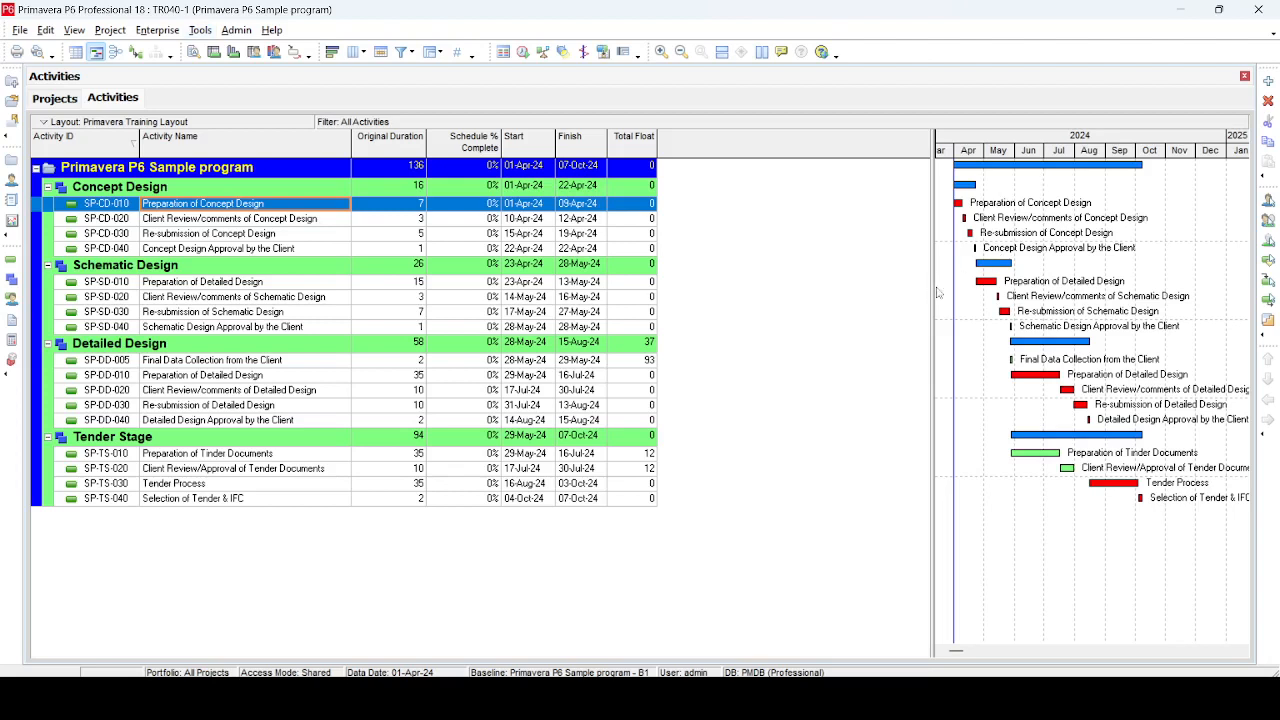
{"action": "left_click_drag", "start_coordinate": [930, 289], "coordinate": [864, 294]}
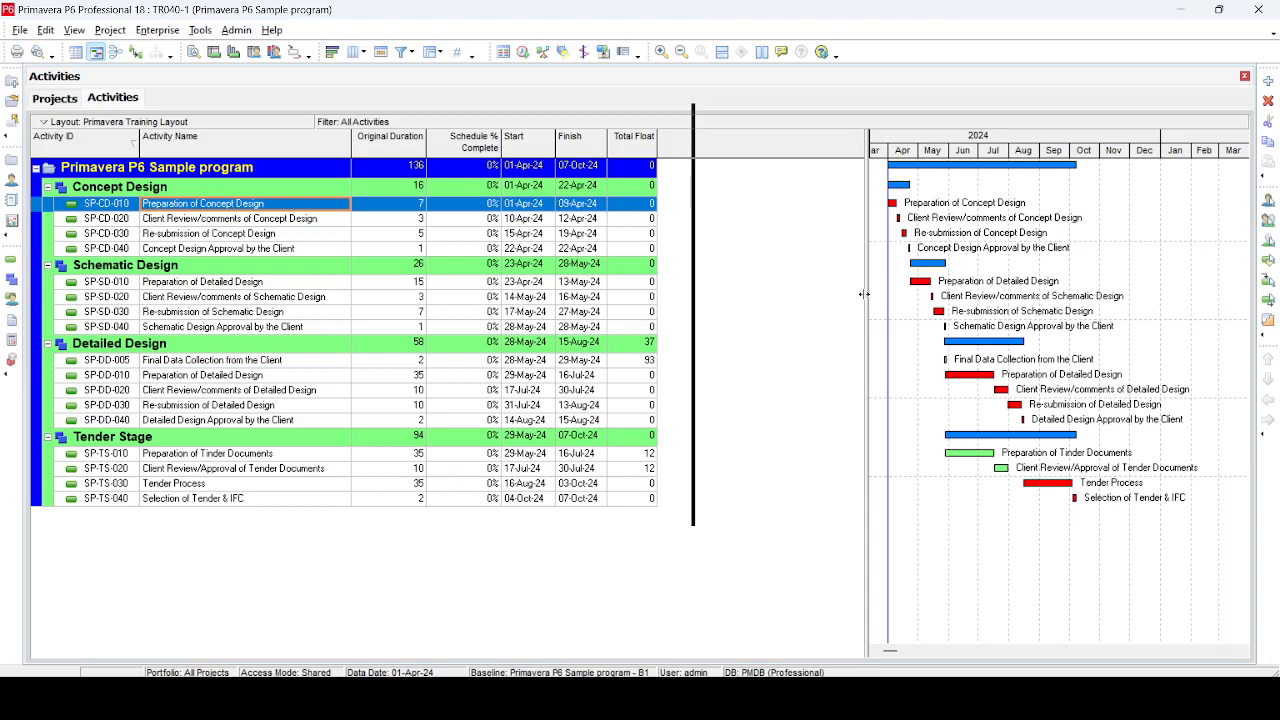
{"action": "left_click", "coordinate": [510, 394]}
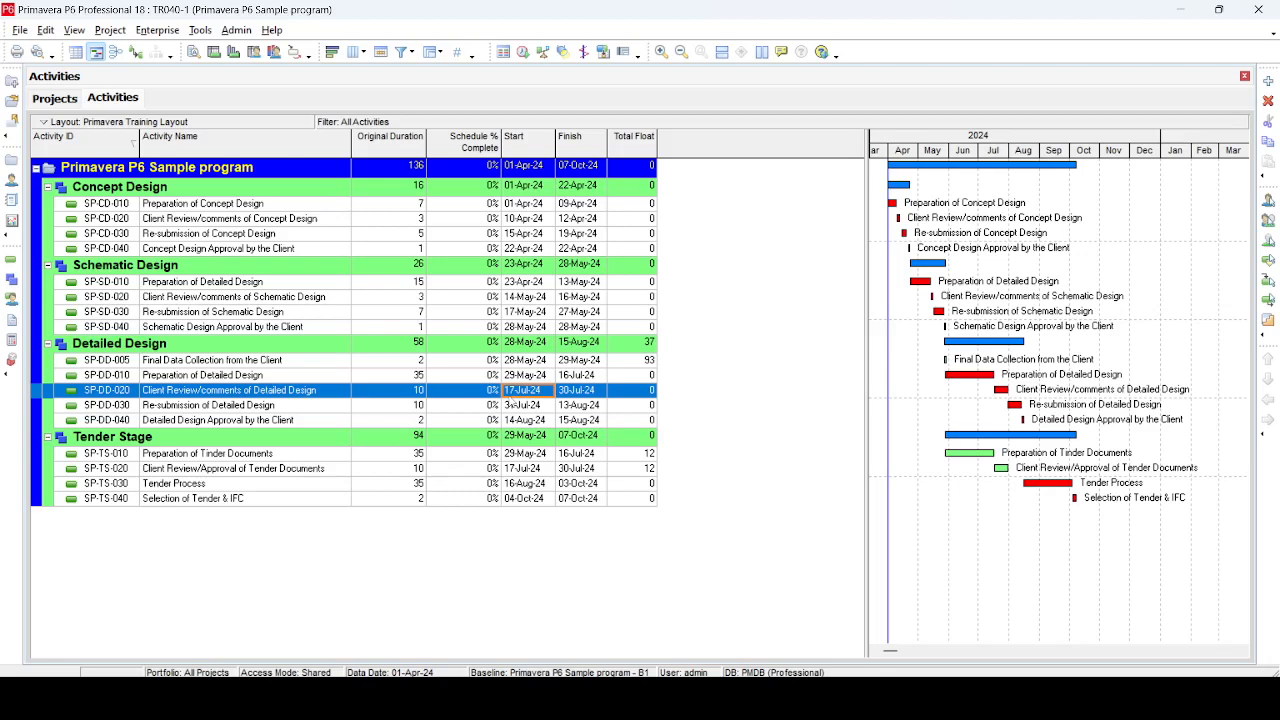
Delete the existing Primavera P6 Sample program - B1 baseline in Maintain Baselines and close the dialog
{"action": "left_click", "coordinate": [110, 30]}
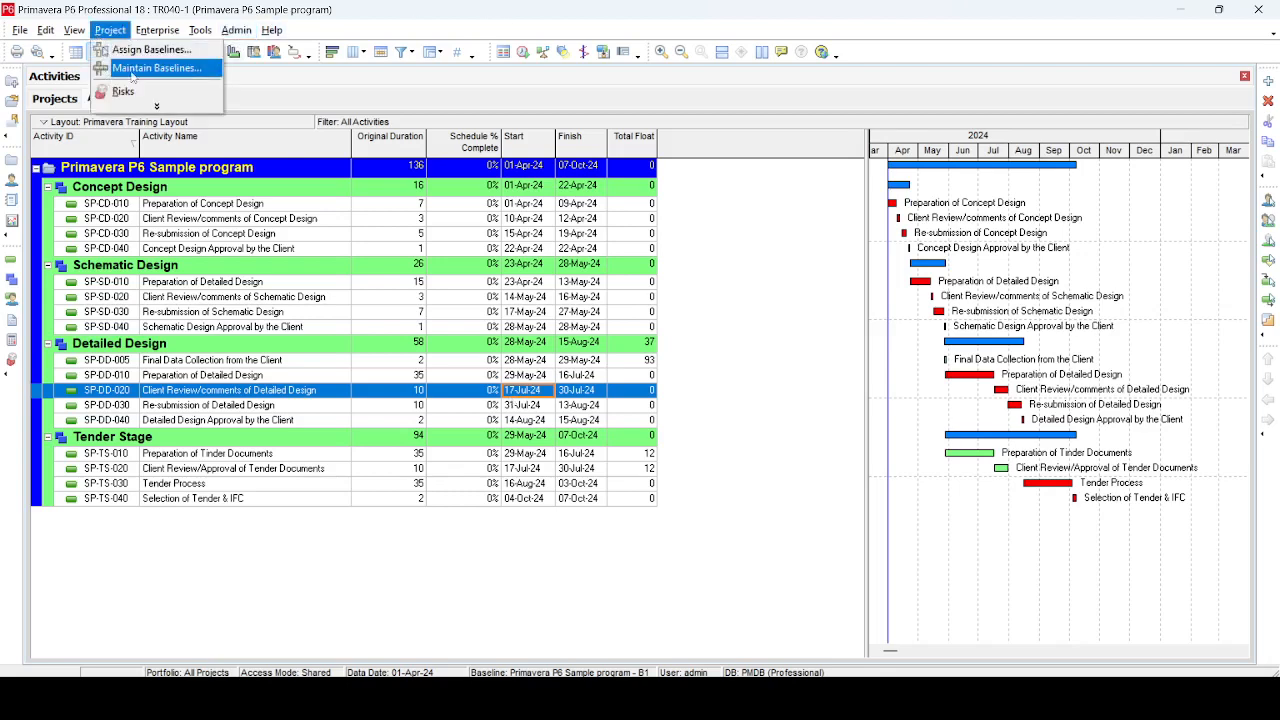
{"action": "left_click", "coordinate": [140, 68]}
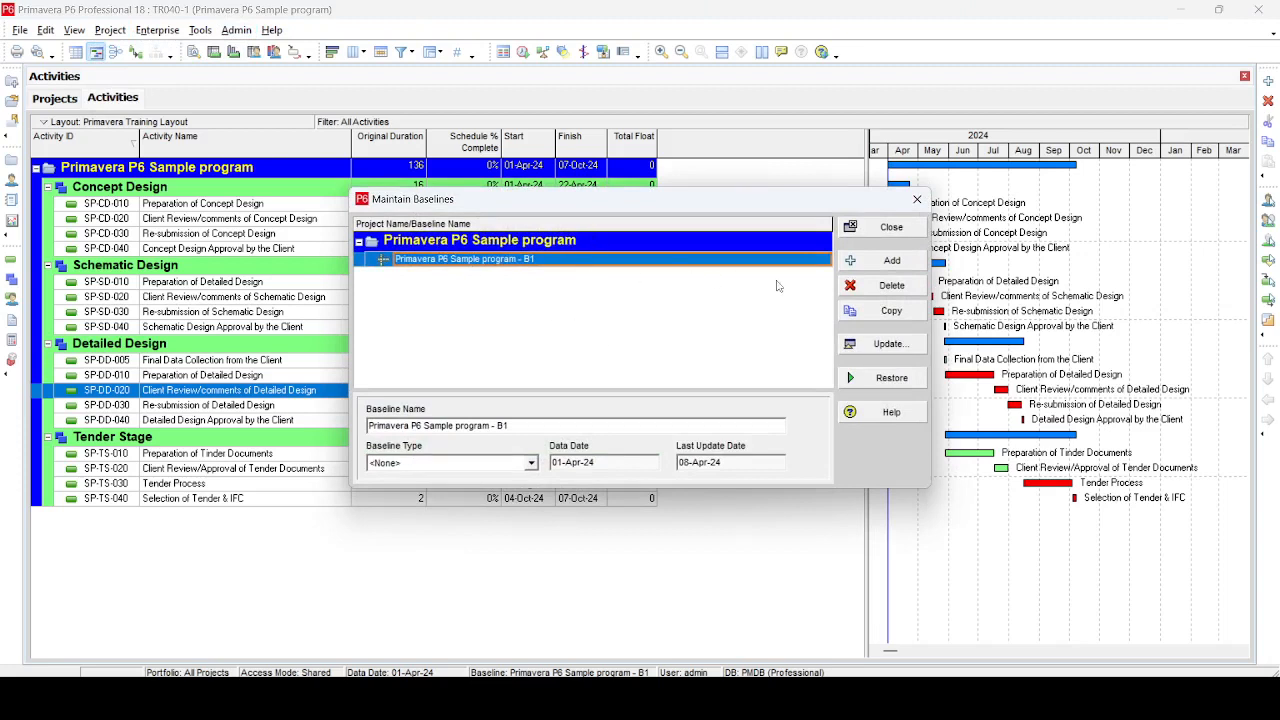
{"action": "left_click", "coordinate": [885, 288]}
{"action": "left_click", "coordinate": [620, 377]}
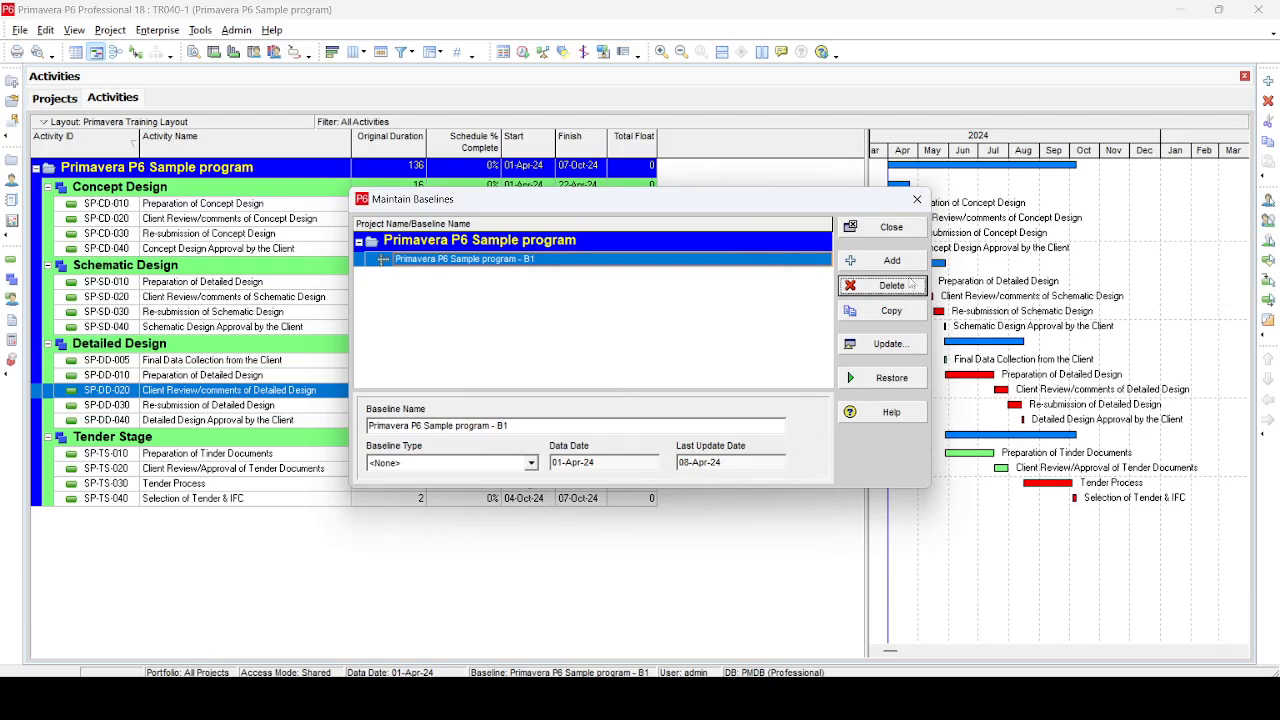
{"action": "left_click", "coordinate": [885, 227]}
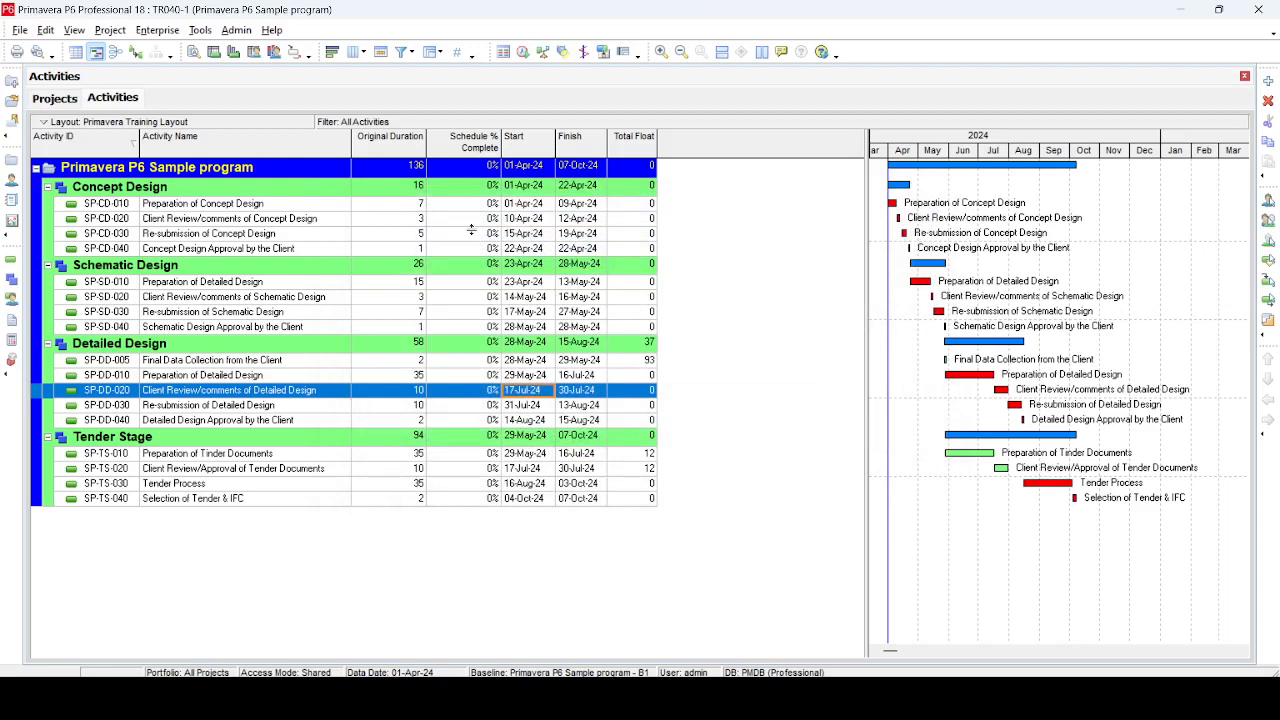
Add a new baseline by saving a copy of the current project in Maintain Baselines
{"action": "left_click", "coordinate": [211, 203]}
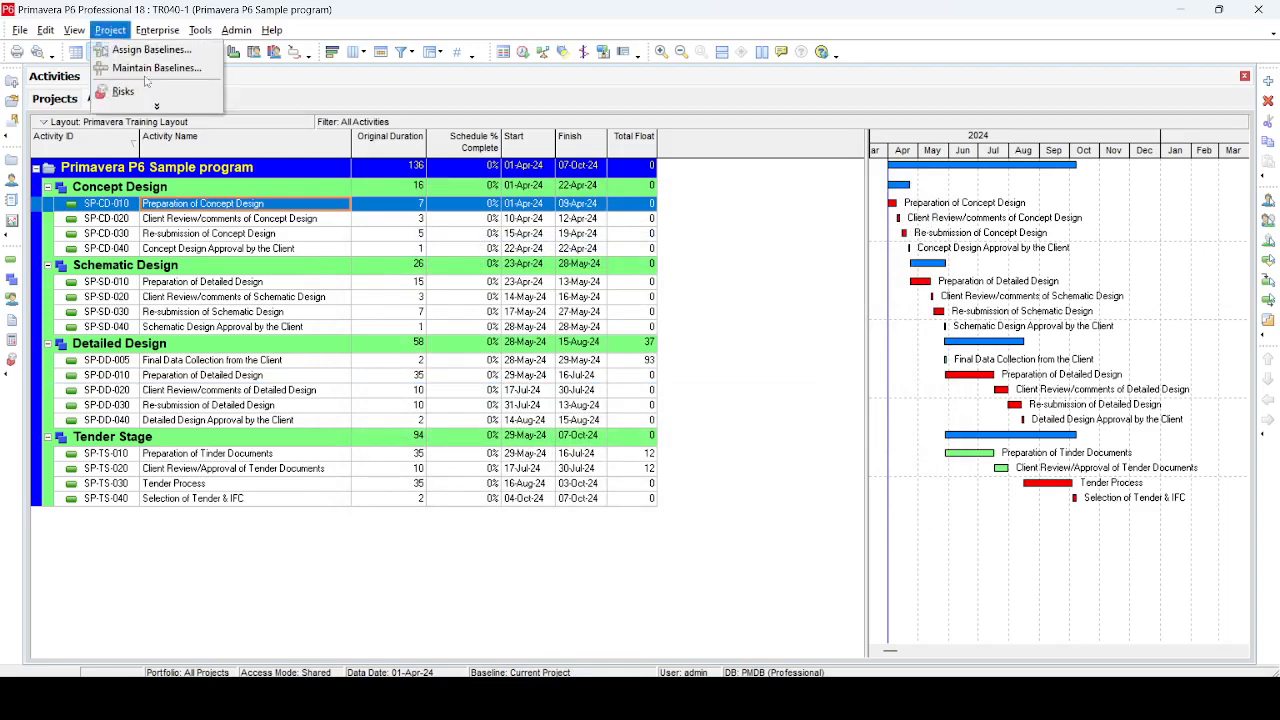
{"action": "left_click", "coordinate": [156, 67]}
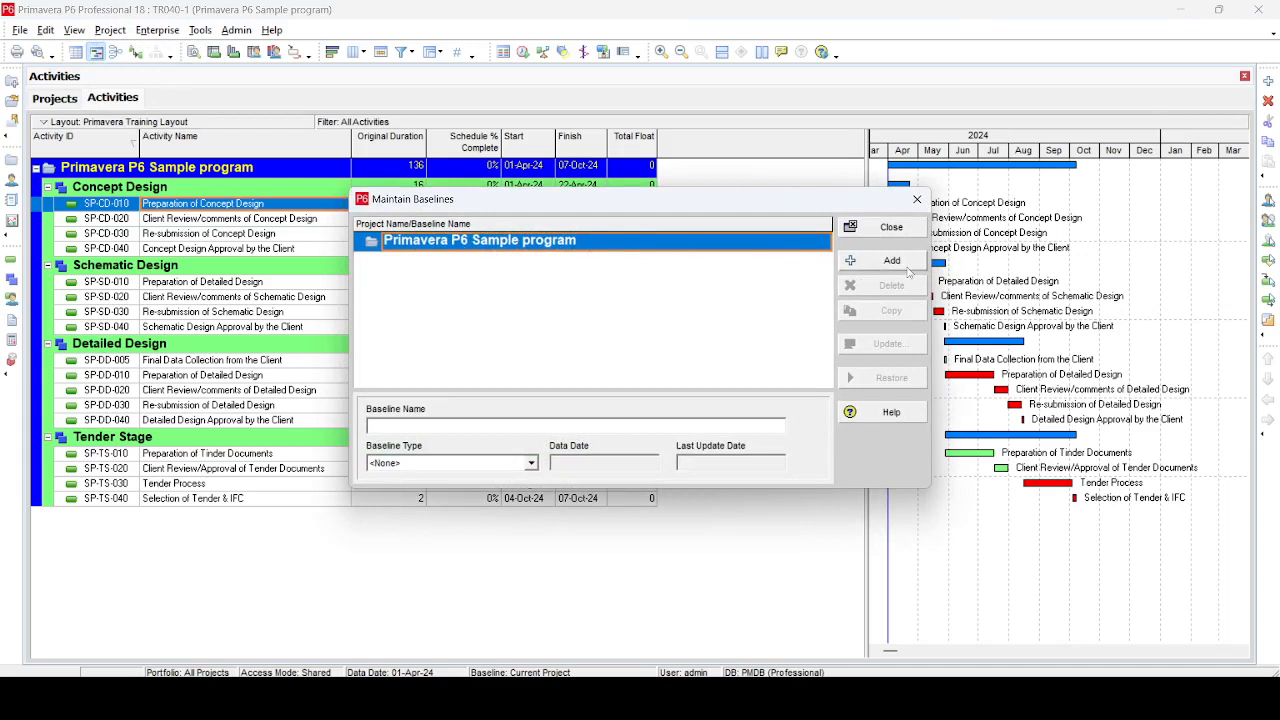
{"action": "left_click", "coordinate": [910, 262]}
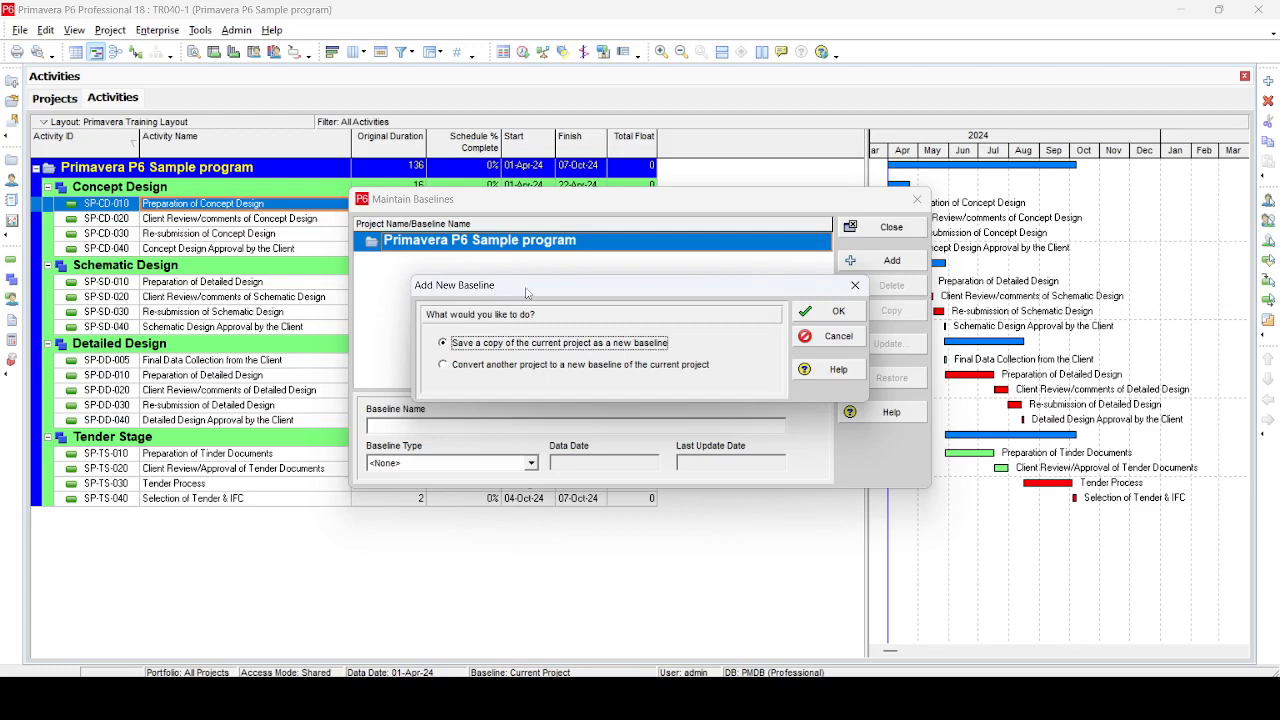
{"action": "left_click_drag", "start_coordinate": [551, 284], "coordinate": [542, 294]}
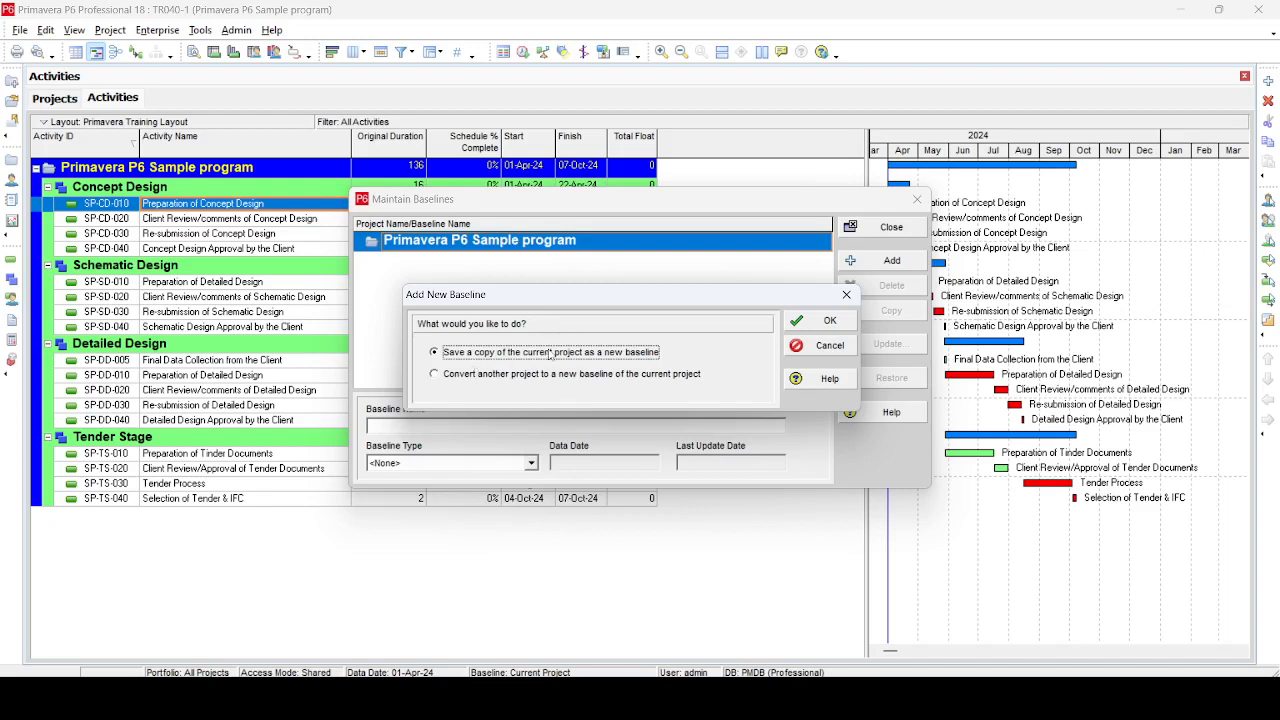
{"action": "left_click", "coordinate": [823, 320]}
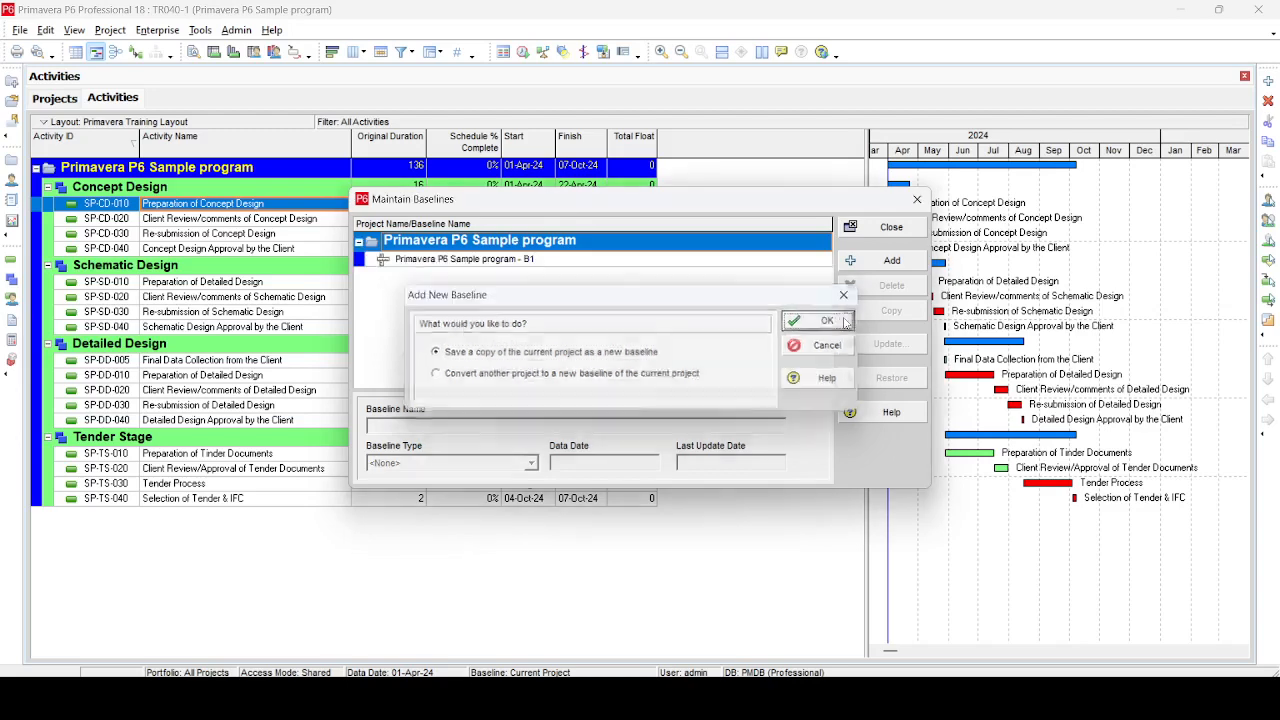
{"action": "left_click", "coordinate": [891, 227]}
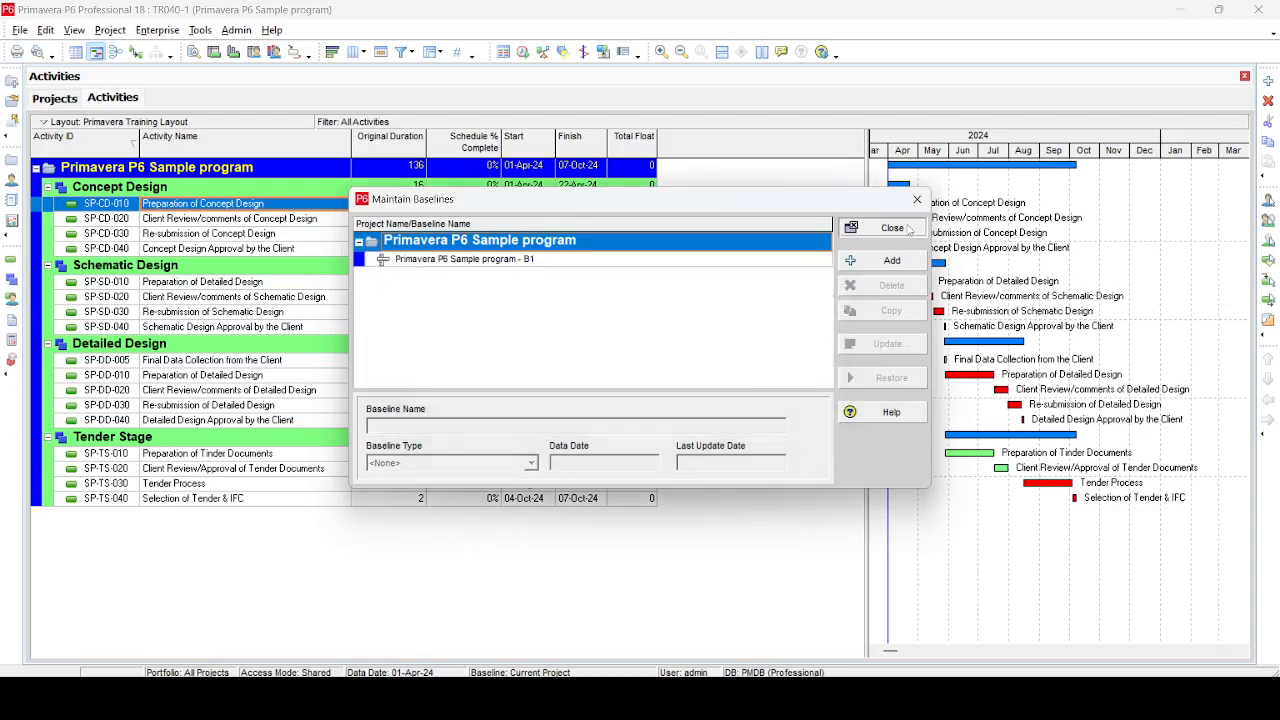
Assign Primavera P6 Sample program - B1 as the primary user baseline, keeping Current Project as project baseline
{"action": "left_click", "coordinate": [110, 30]}
{"action": "left_click", "coordinate": [135, 50]}
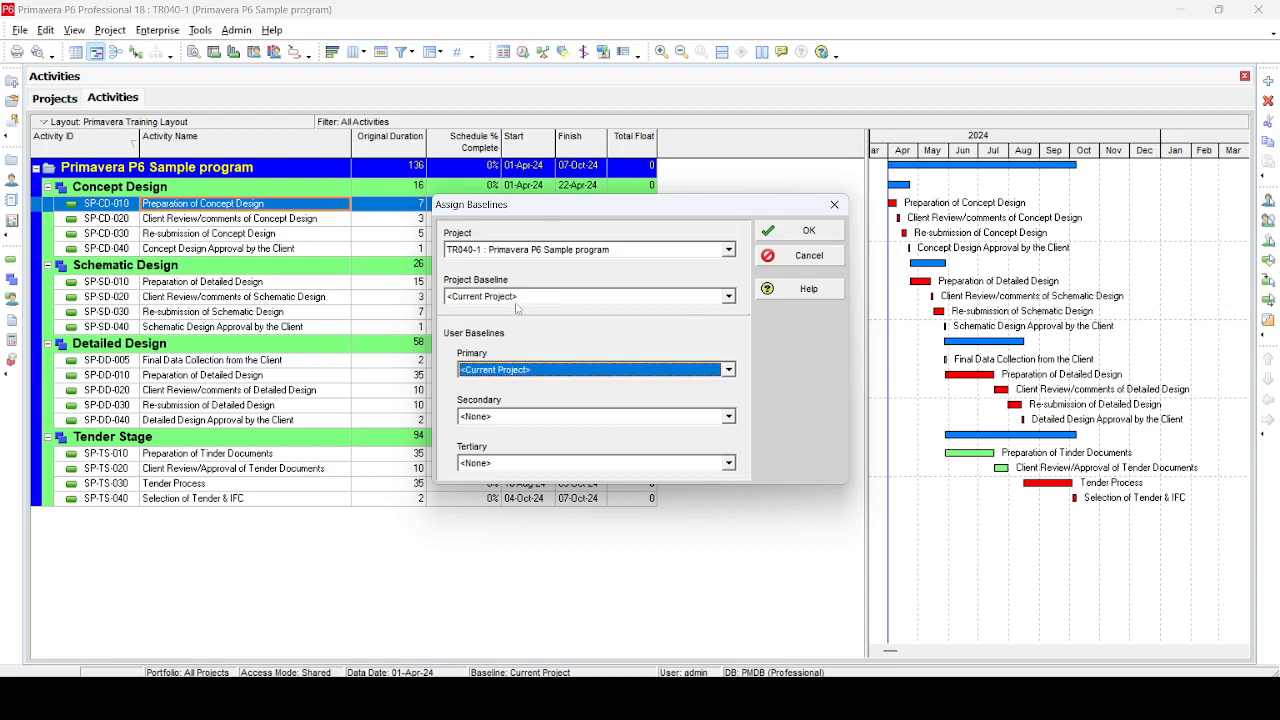
{"action": "left_click", "coordinate": [536, 297]}
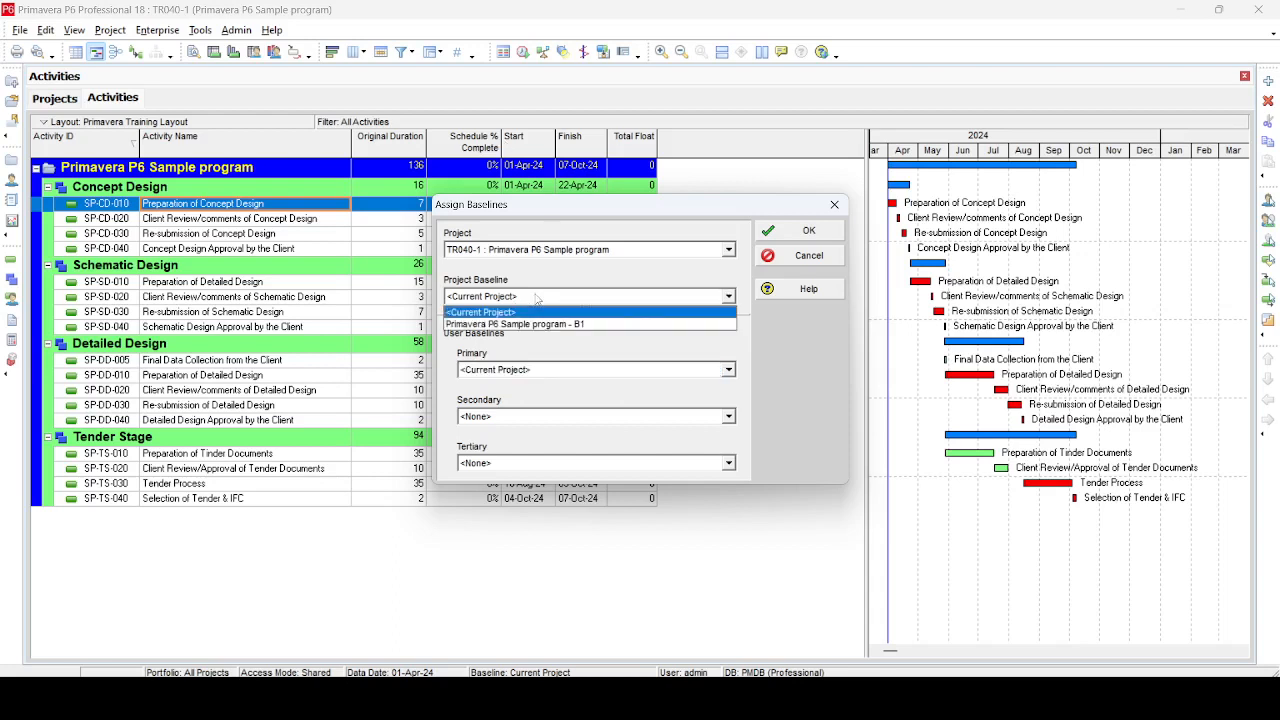
{"action": "left_click", "coordinate": [527, 337]}
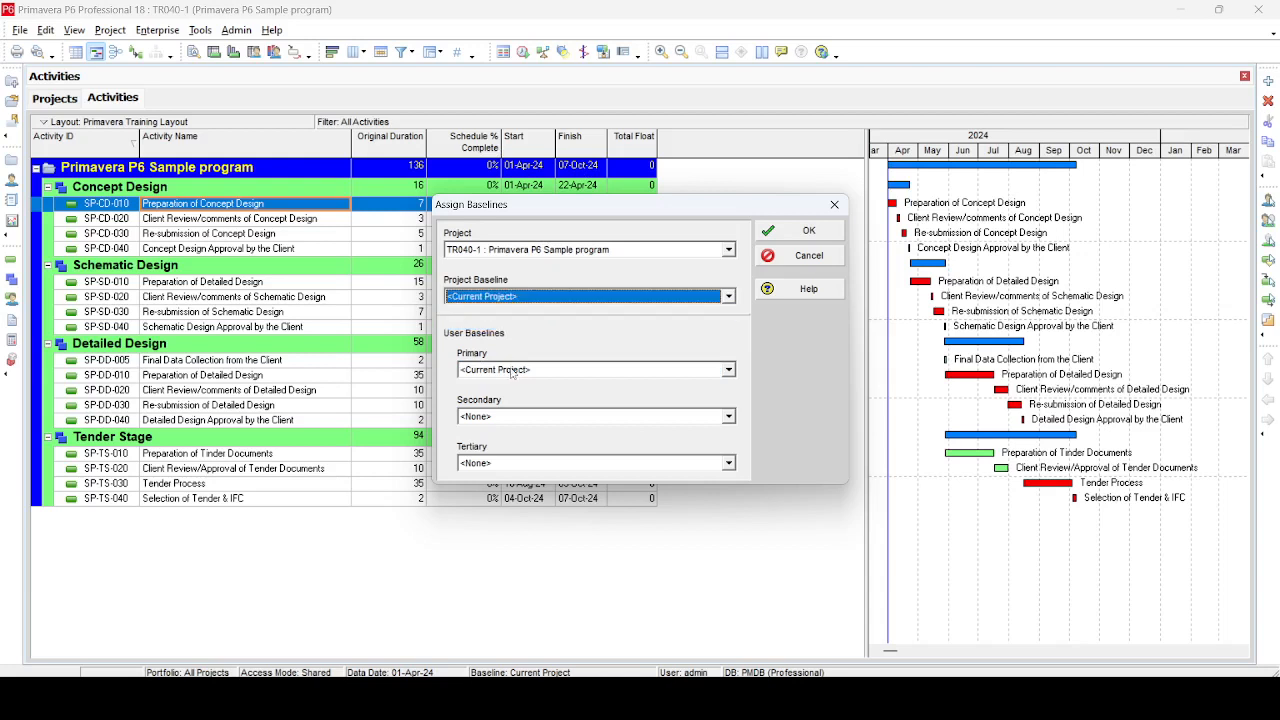
{"action": "left_click", "coordinate": [512, 370]}
{"action": "left_click", "coordinate": [495, 400]}
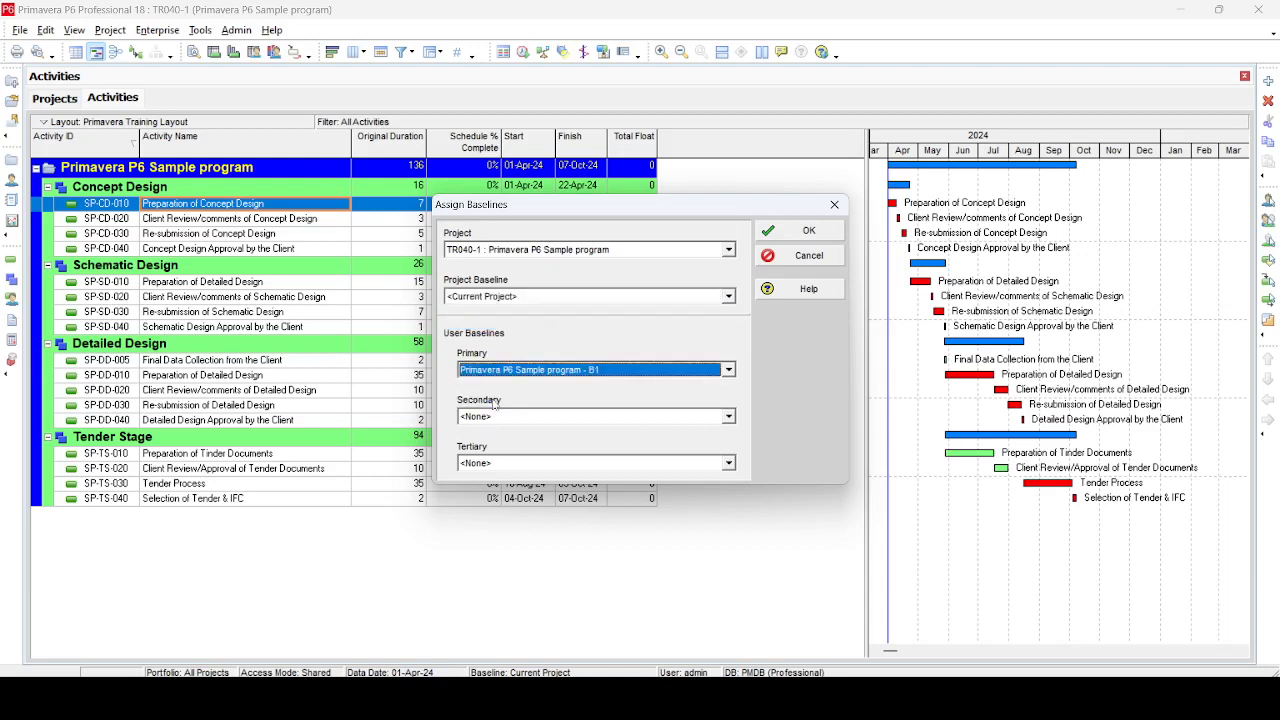
{"action": "left_click", "coordinate": [827, 236]}
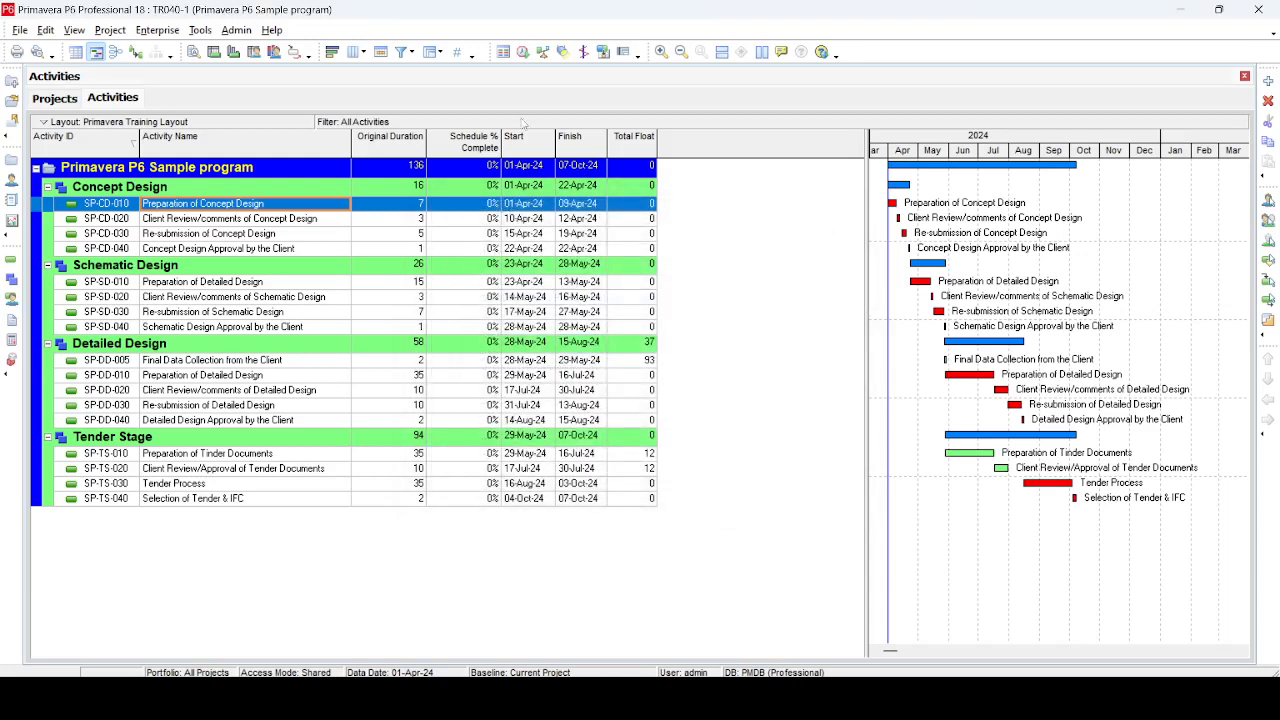
Add BL Project Start and BL Project Finish date columns after Finish and narrow them to fit
{"action": "left_click", "coordinate": [355, 52]}
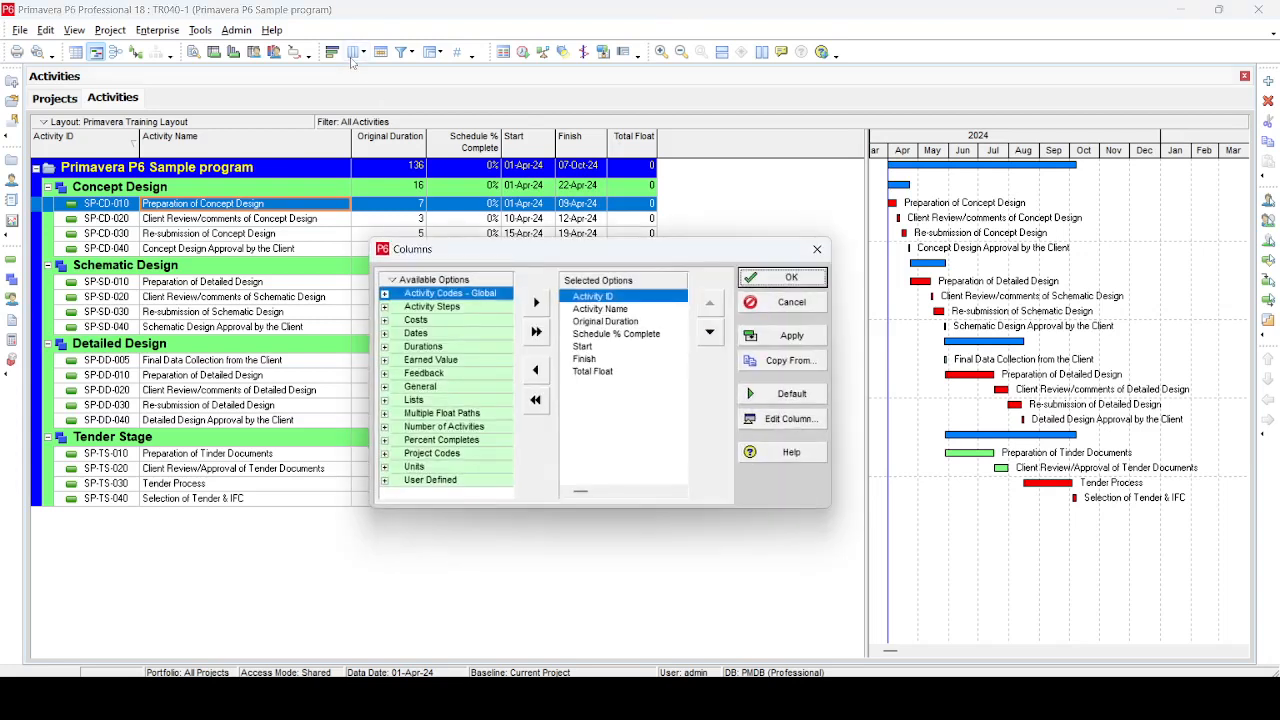
{"action": "left_click", "coordinate": [384, 334]}
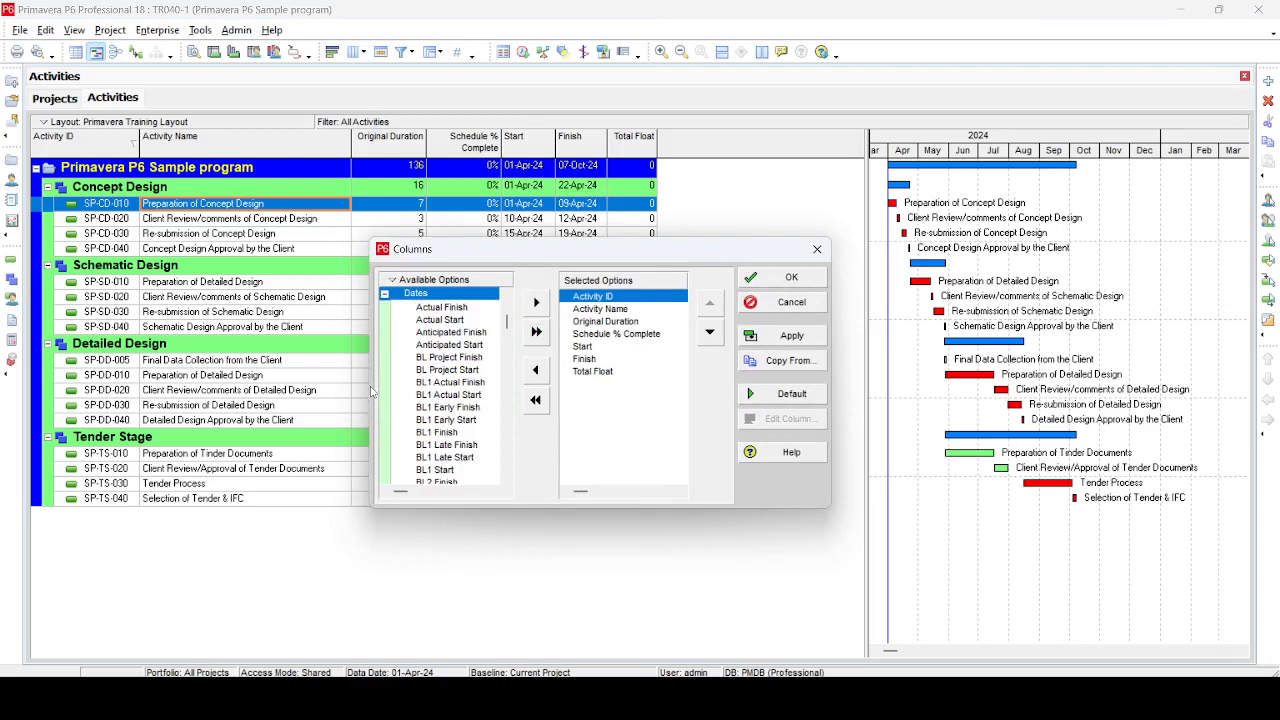
{"action": "left_click_drag", "start_coordinate": [371, 362], "coordinate": [121, 342]}
{"action": "left_click", "coordinate": [186, 396]}
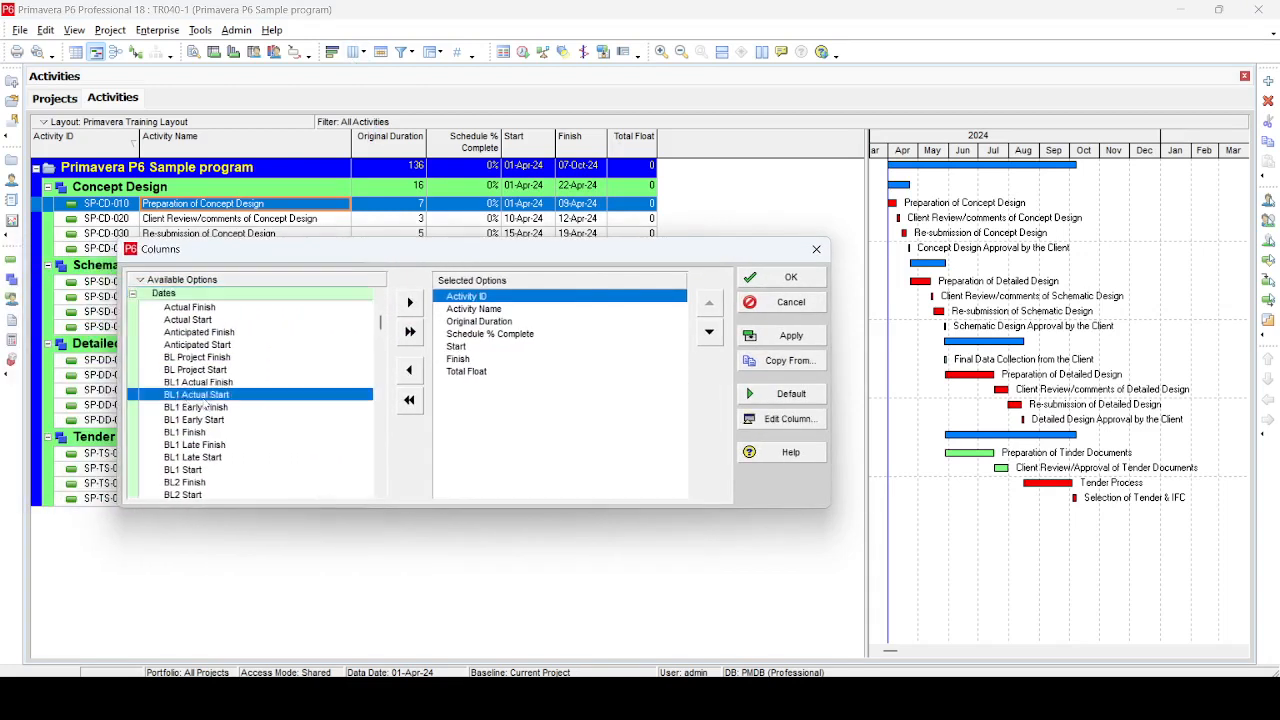
{"action": "scroll", "coordinate": [225, 392], "scroll_direction": "down", "scroll_amount": 1}
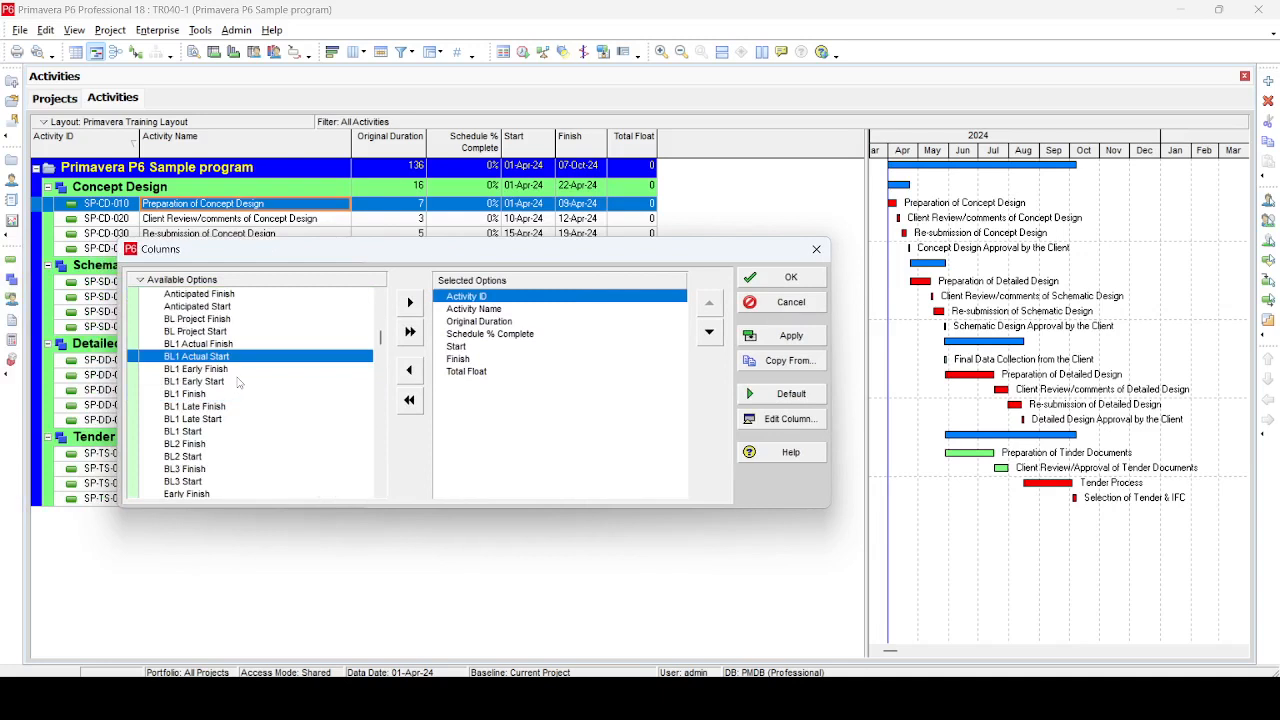
{"action": "left_click", "coordinate": [221, 332]}
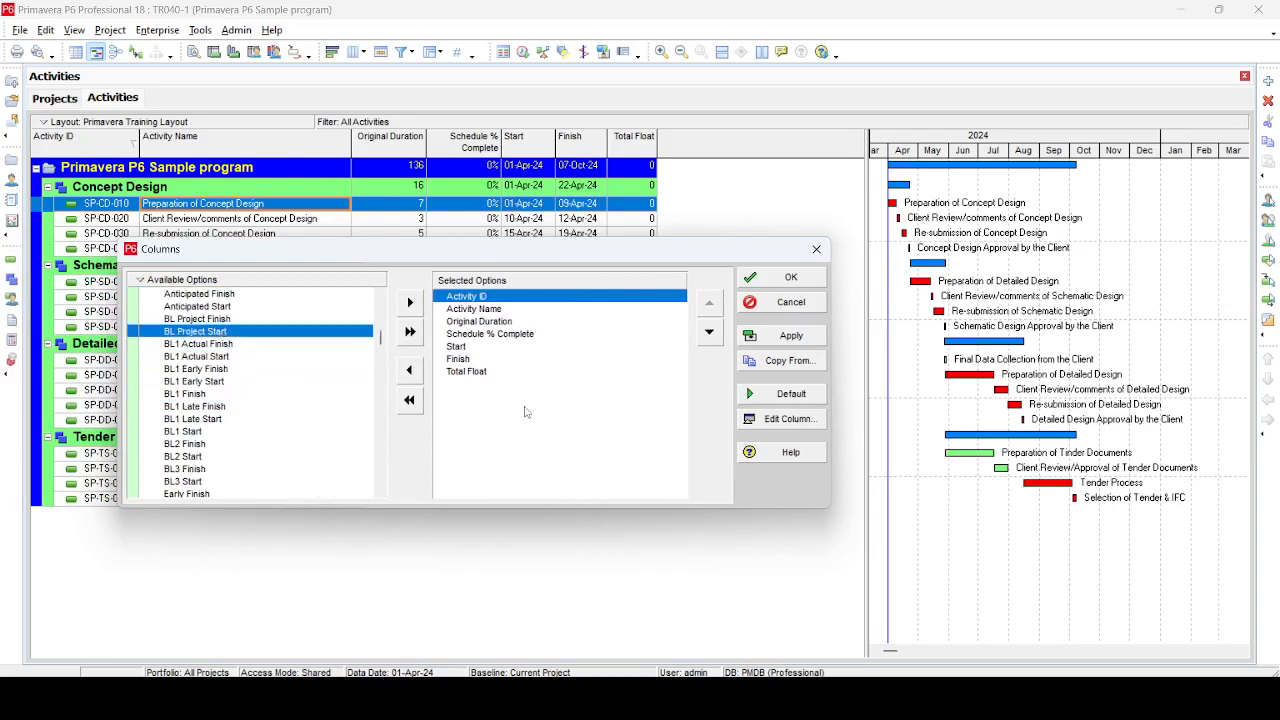
{"action": "left_click", "coordinate": [467, 372]}
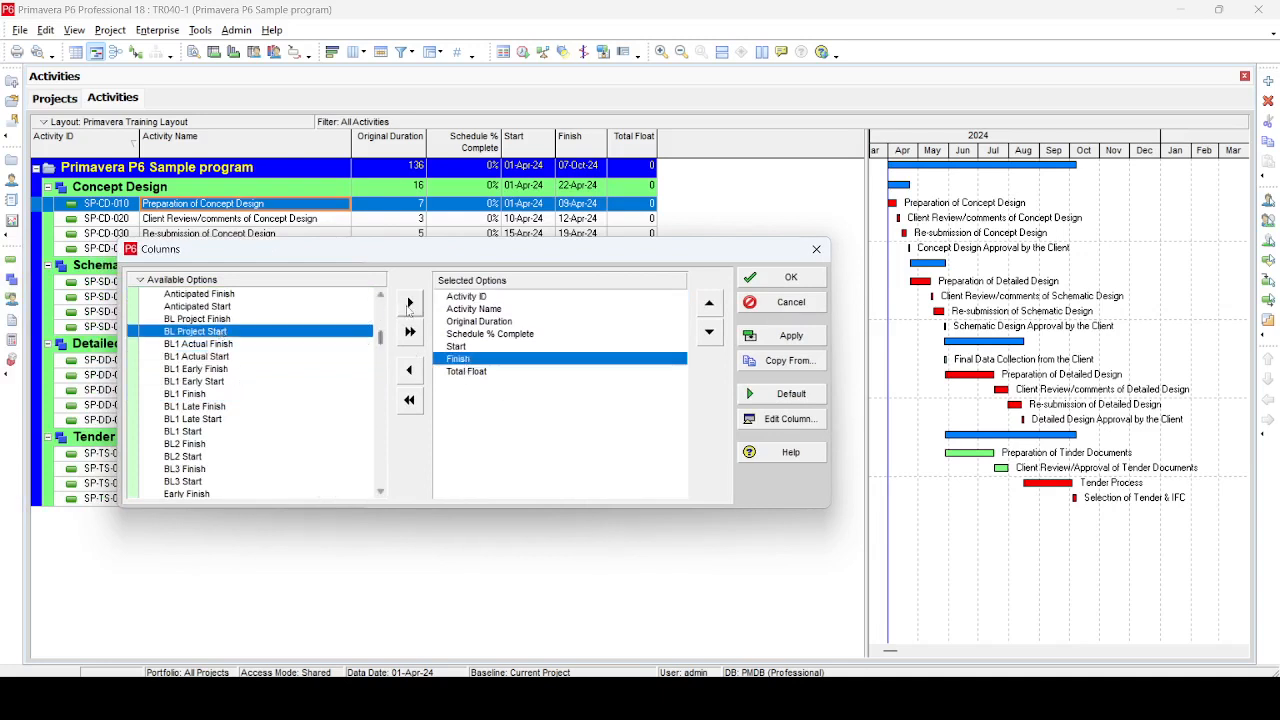
{"action": "left_click", "coordinate": [410, 302]}
{"action": "left_click", "coordinate": [207, 319]}
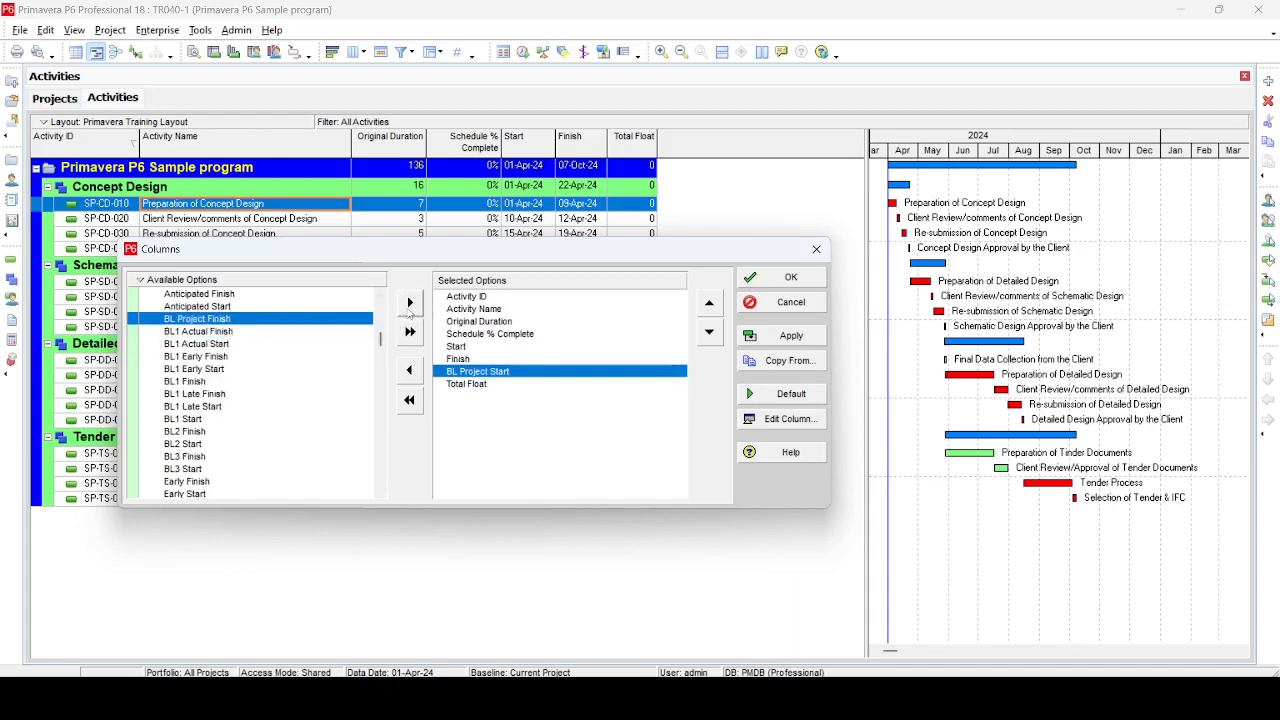
{"action": "left_click", "coordinate": [409, 310]}
{"action": "left_click", "coordinate": [805, 338]}
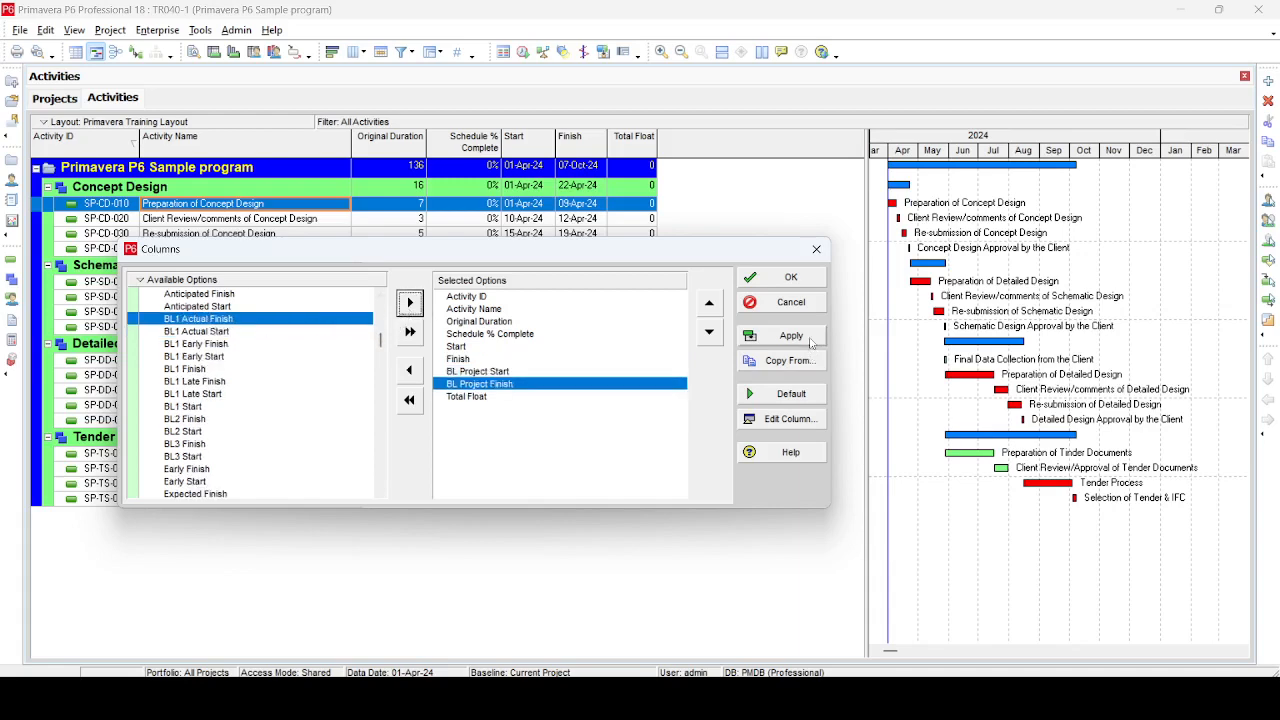
{"action": "left_click", "coordinate": [790, 278]}
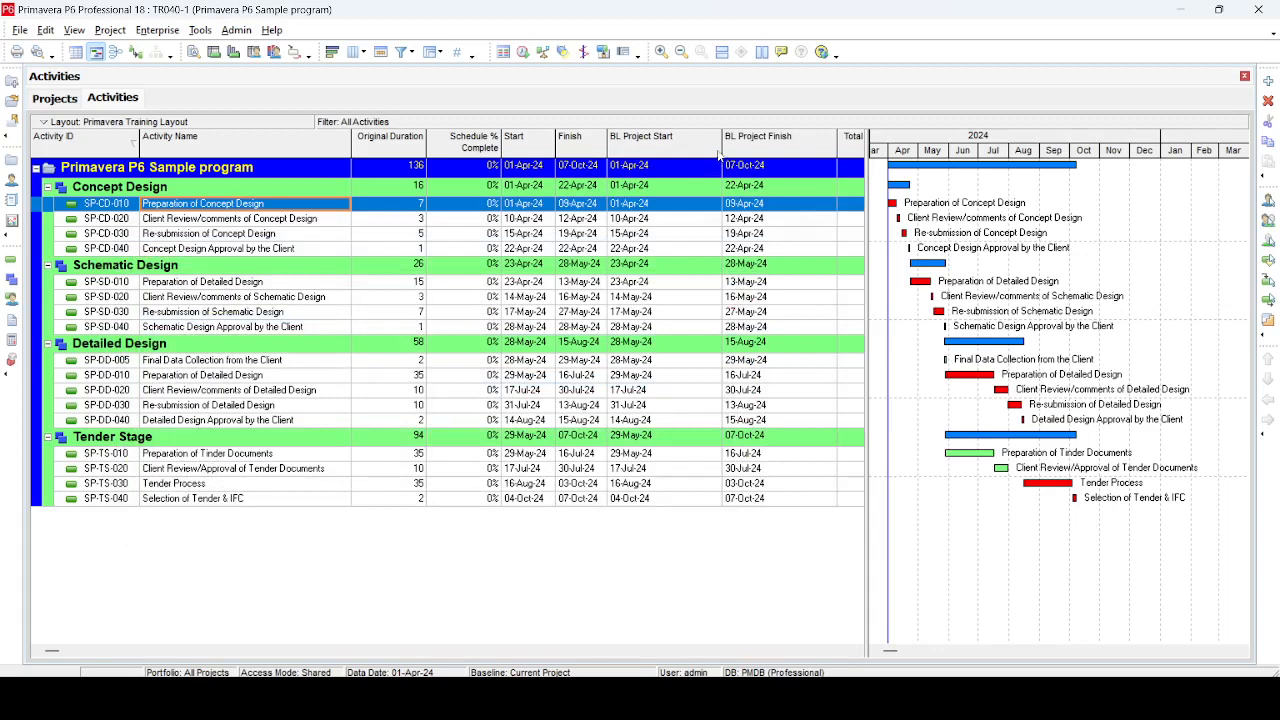
{"action": "left_click_drag", "start_coordinate": [721, 146], "coordinate": [671, 146]}
{"action": "left_click_drag", "start_coordinate": [787, 146], "coordinate": [743, 143]}
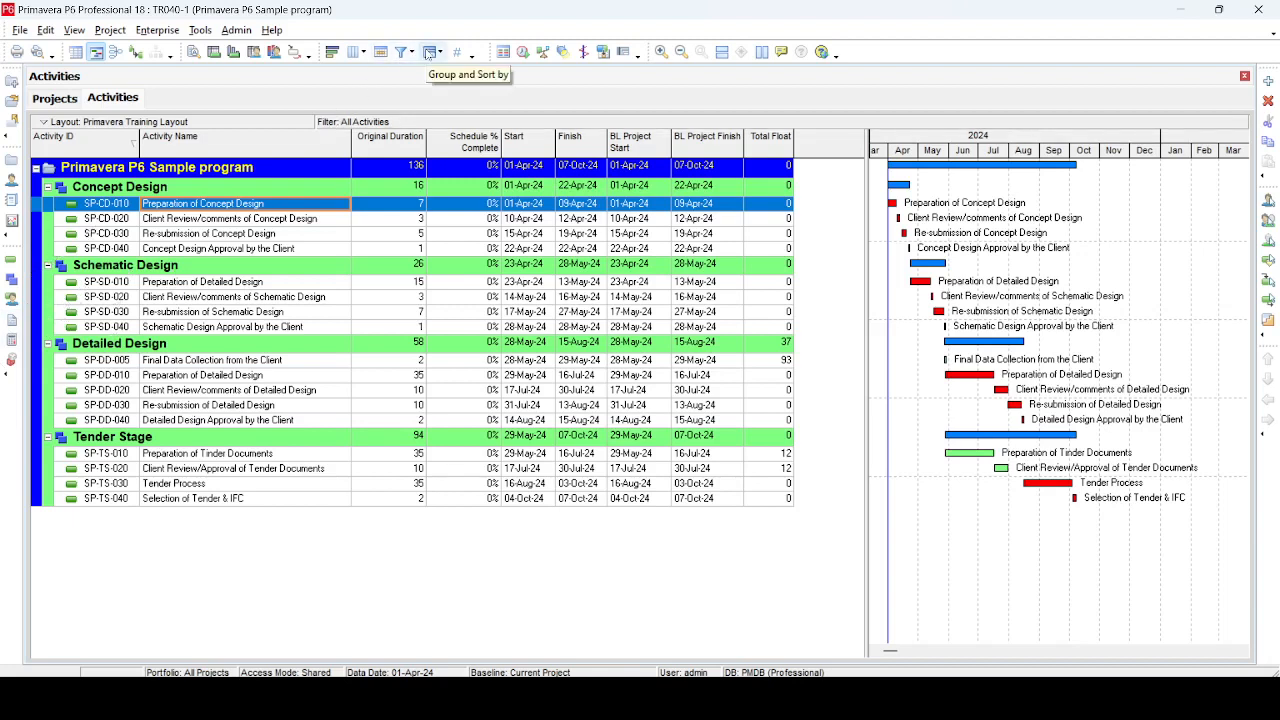
Enable Shrink vertical grouping bands in Group and Sort and apply it
{"action": "left_click", "coordinate": [429, 53]}
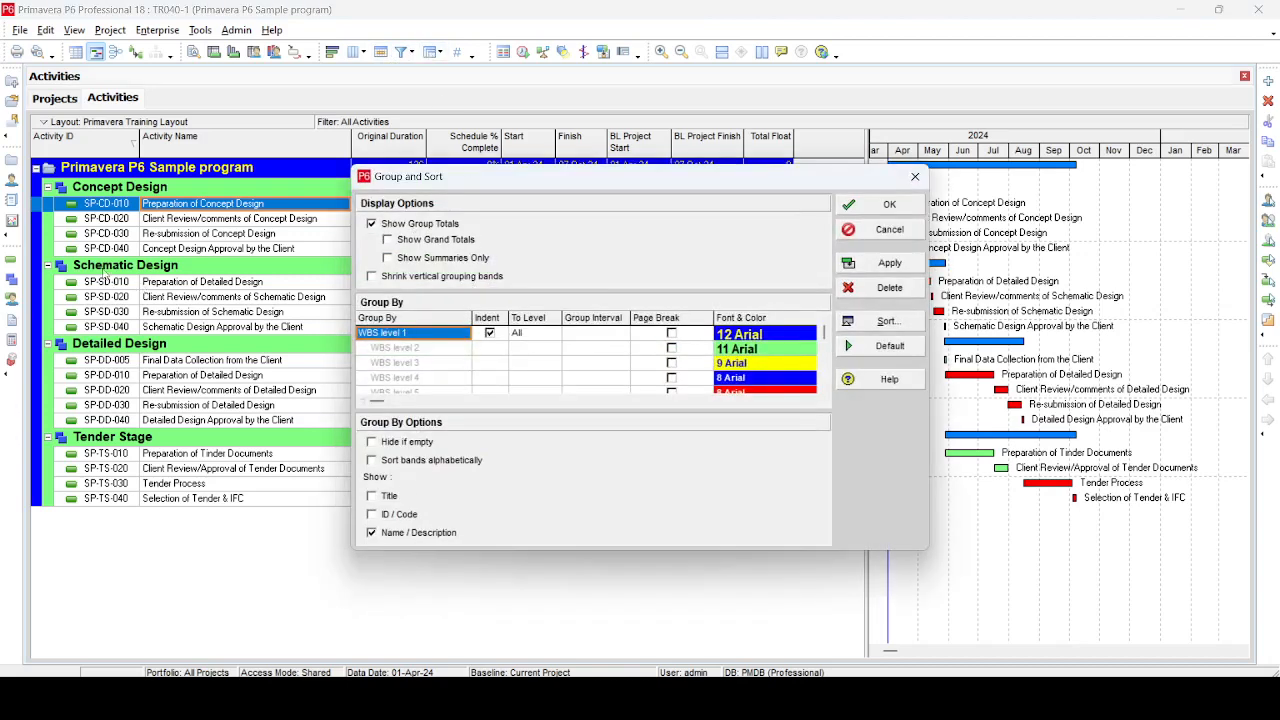
{"action": "left_click", "coordinate": [374, 277]}
{"action": "left_click", "coordinate": [870, 263]}
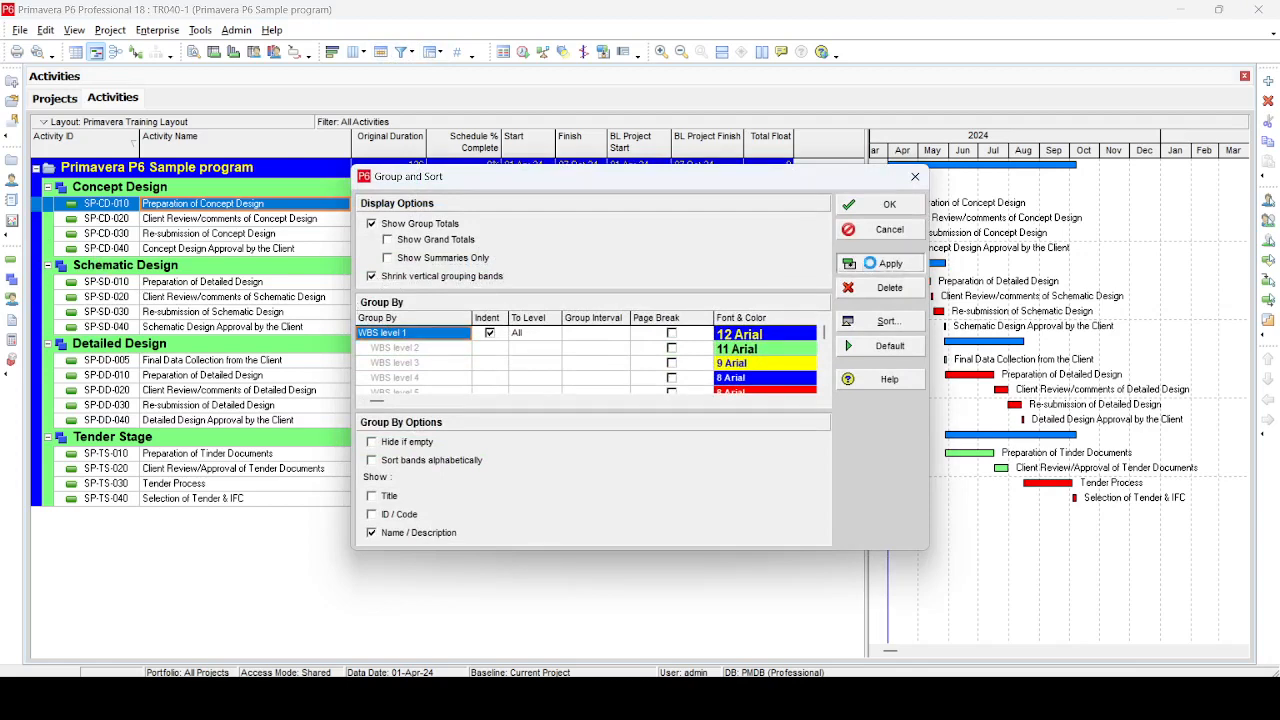
{"action": "left_click", "coordinate": [889, 204]}
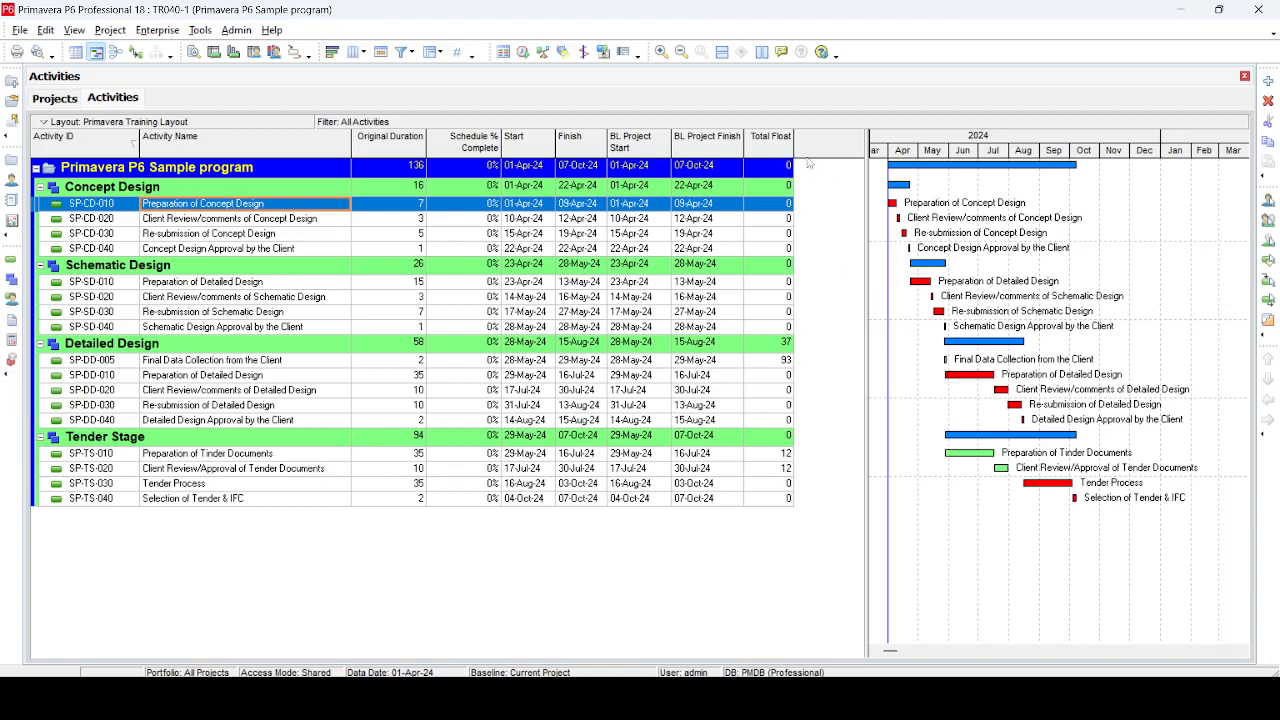
Narrow the BL Project Finish column and set the Primary Baseline bar's timescale to Project Baseline Bar, applying the change
{"action": "left_click_drag", "start_coordinate": [743, 149], "coordinate": [739, 149]}
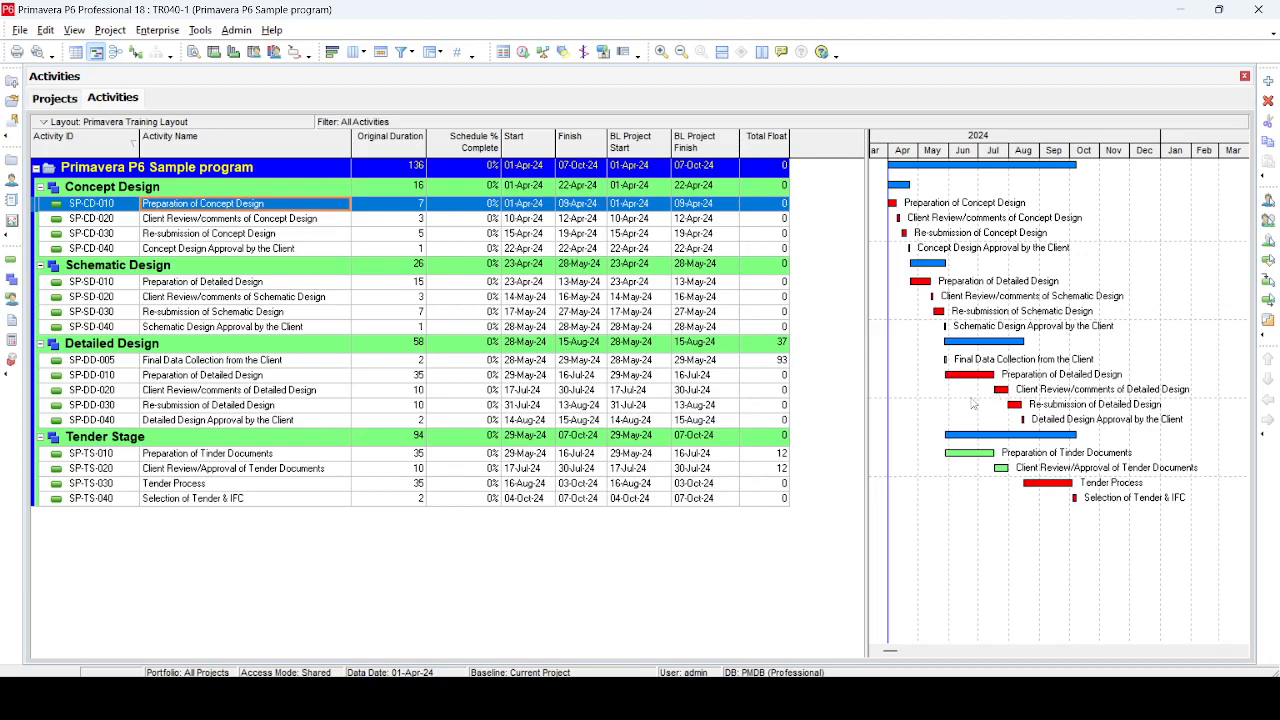
{"action": "left_click", "coordinate": [332, 51]}
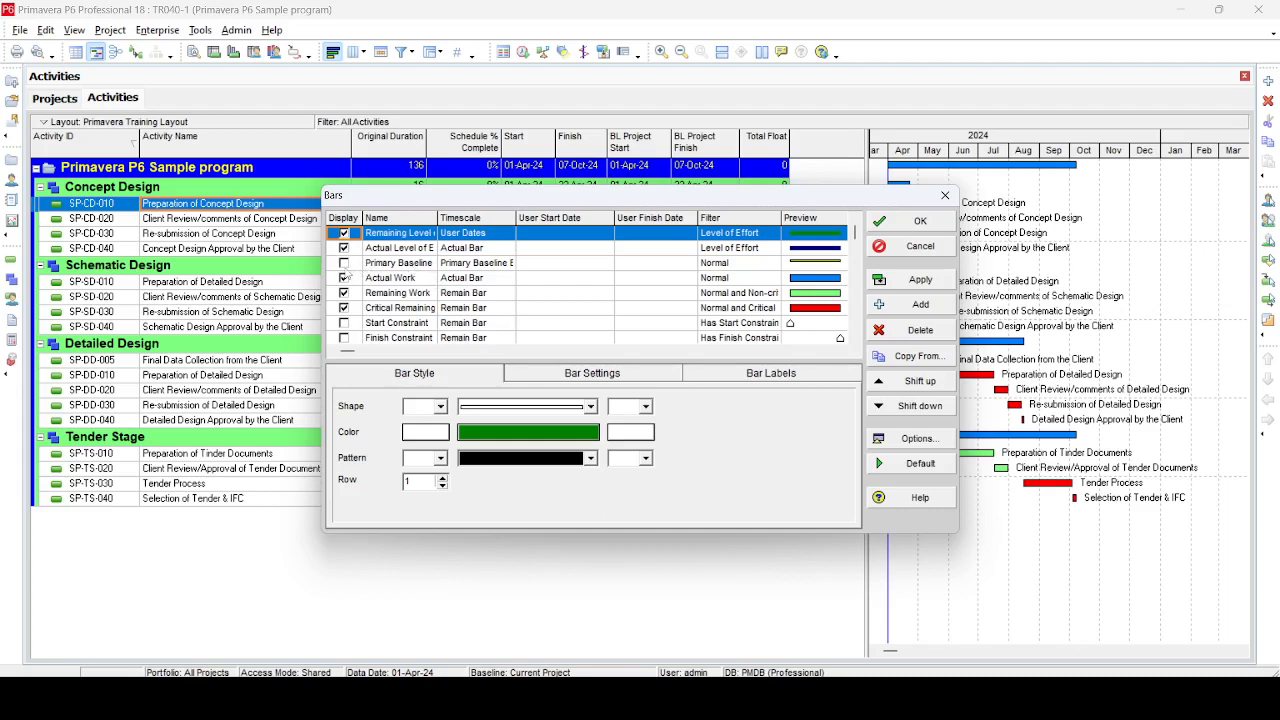
{"action": "left_click", "coordinate": [345, 266]}
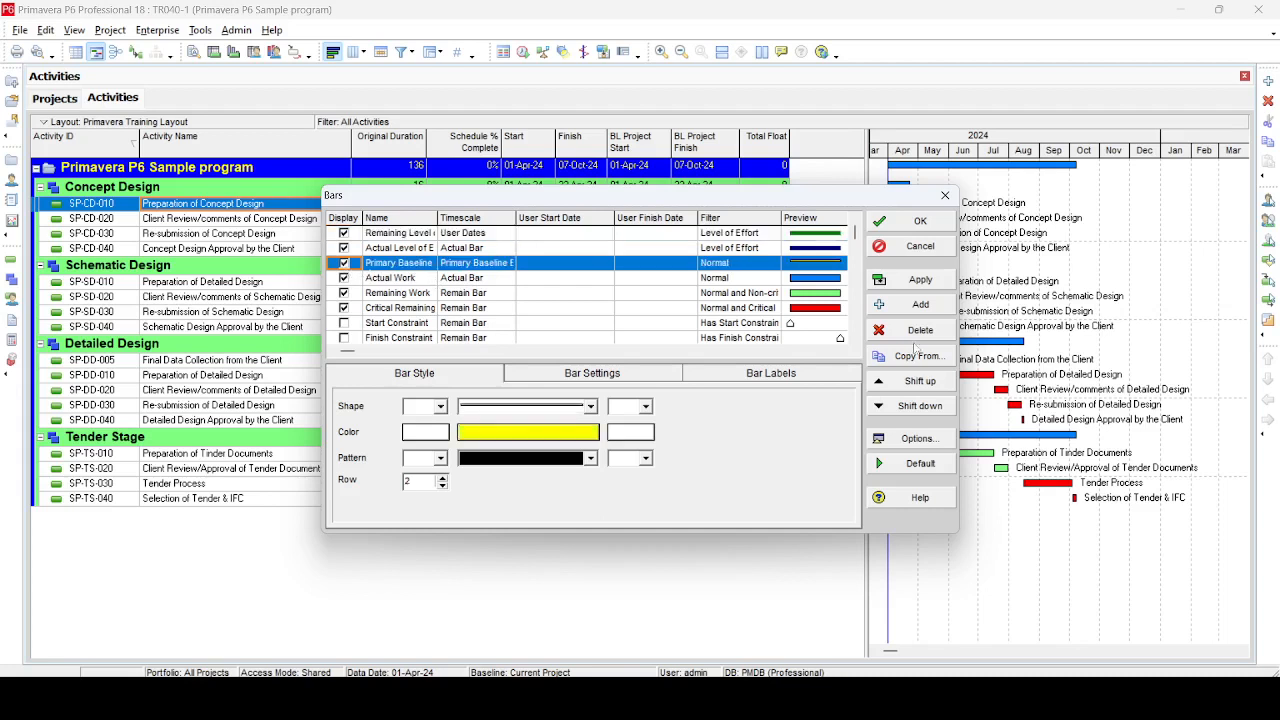
{"action": "left_click", "coordinate": [483, 265]}
{"action": "left_click", "coordinate": [483, 265]}
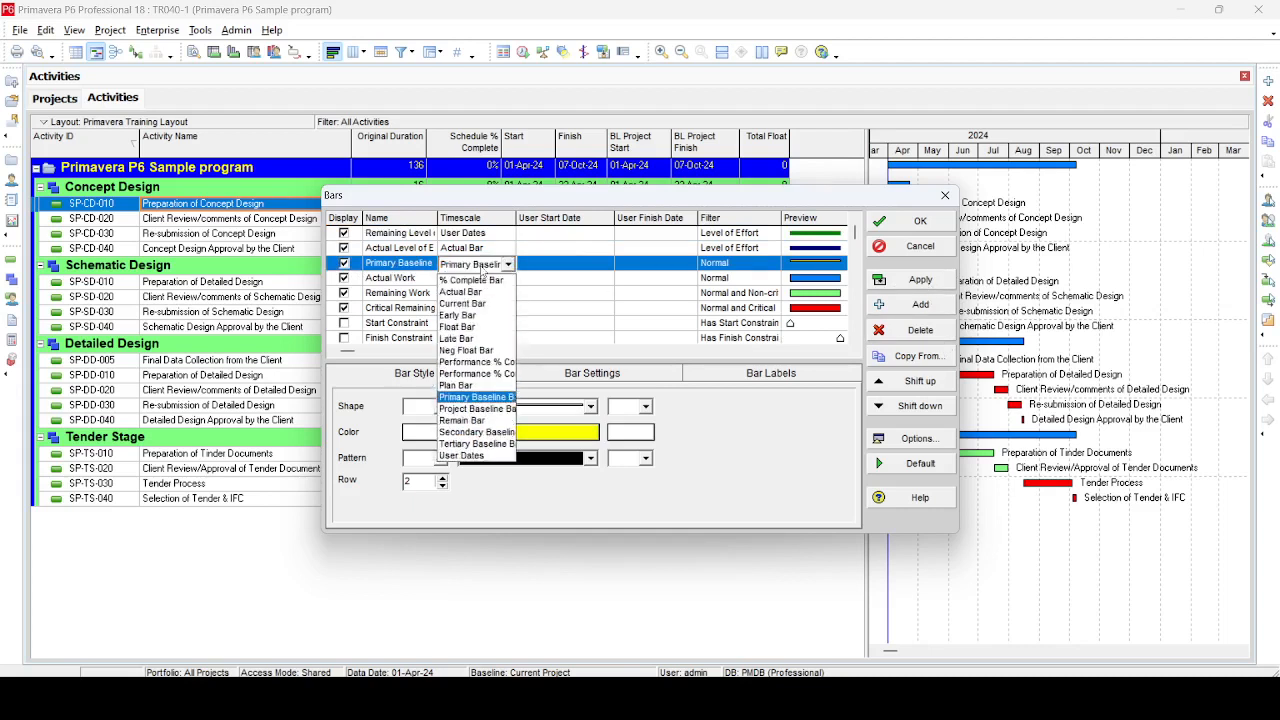
{"action": "left_click", "coordinate": [462, 409]}
{"action": "left_click", "coordinate": [926, 280]}
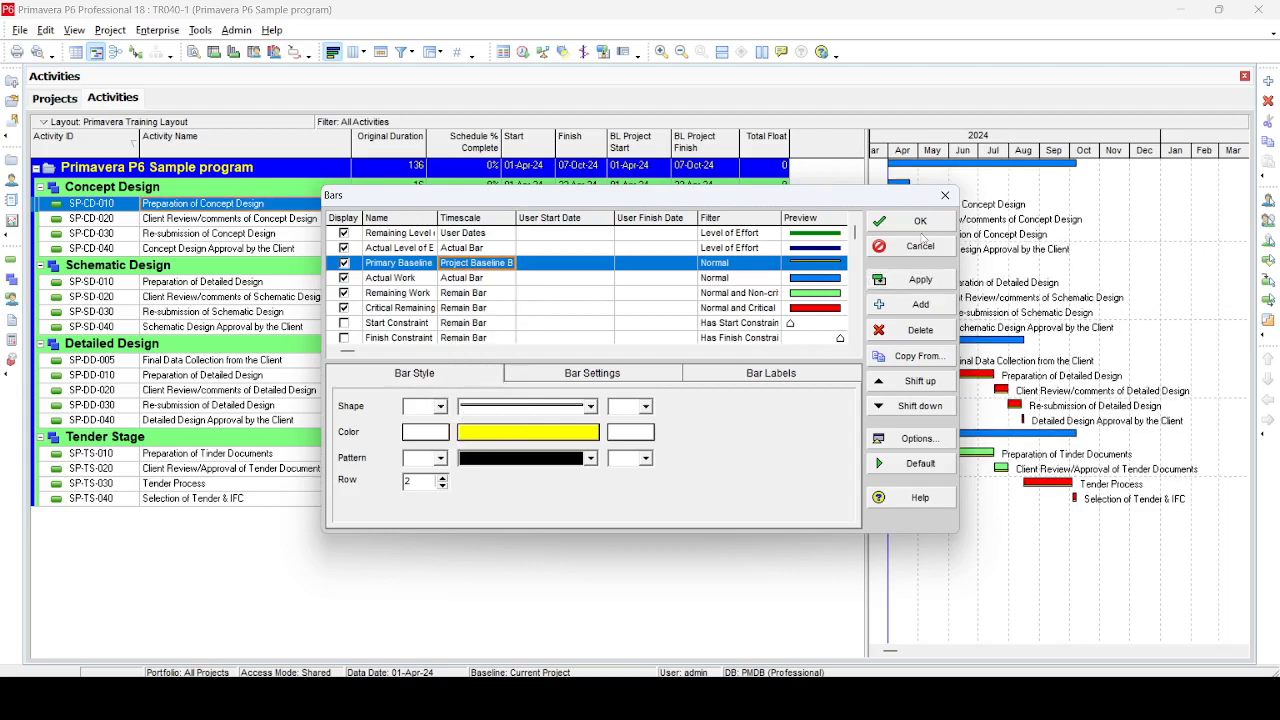
{"action": "left_click", "coordinate": [920, 221]}
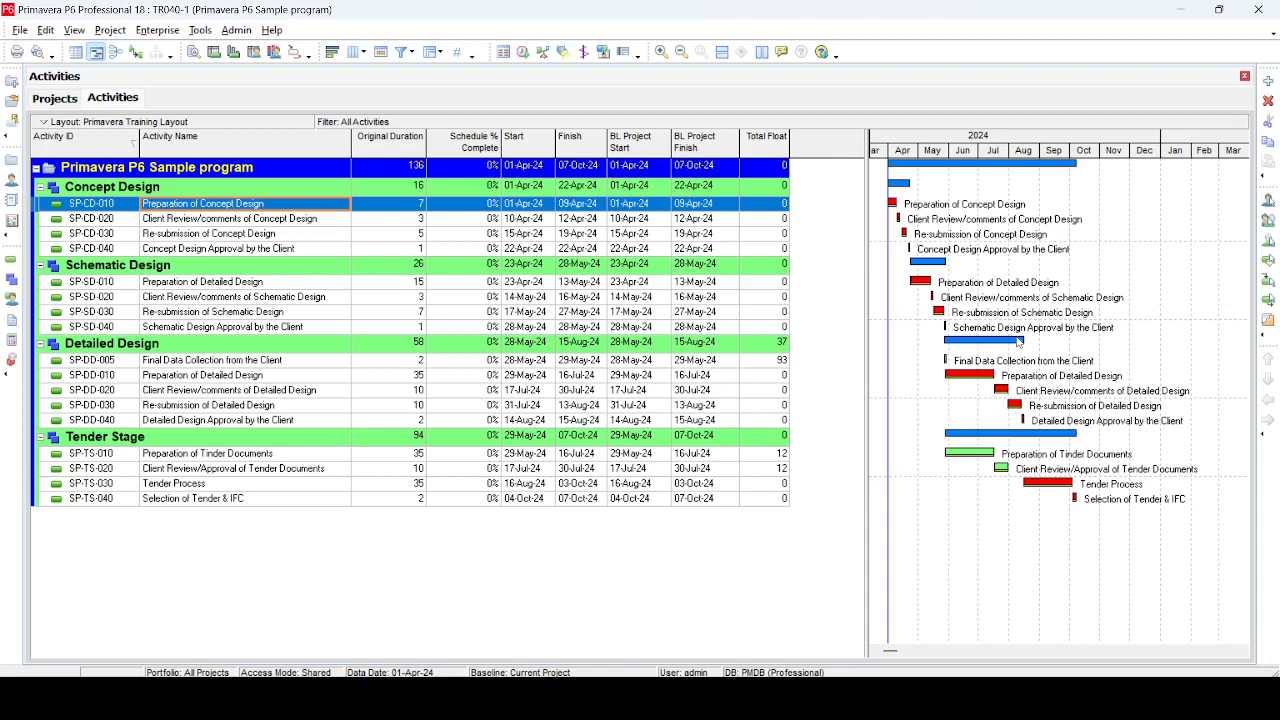
Add a new activity under Schematic Design named Soil Investigation Survey & Report
{"action": "left_click", "coordinate": [187, 330]}
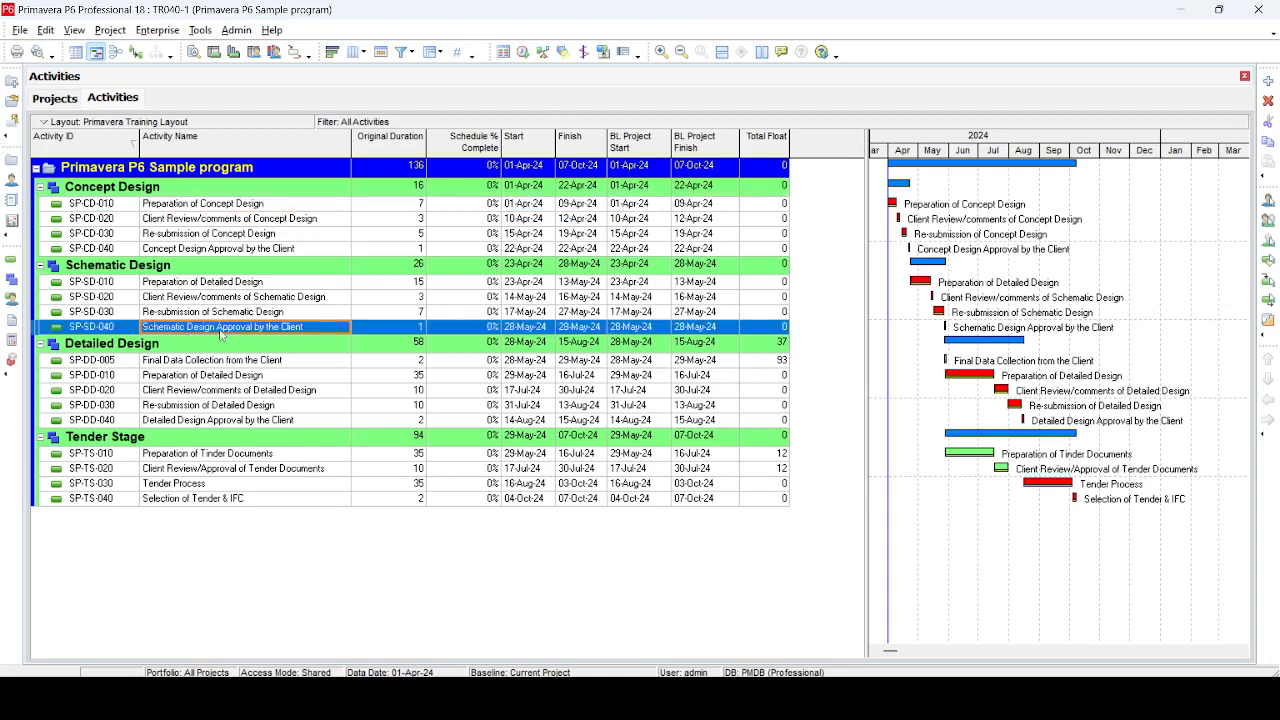
{"action": "left_click", "coordinate": [1268, 81]}
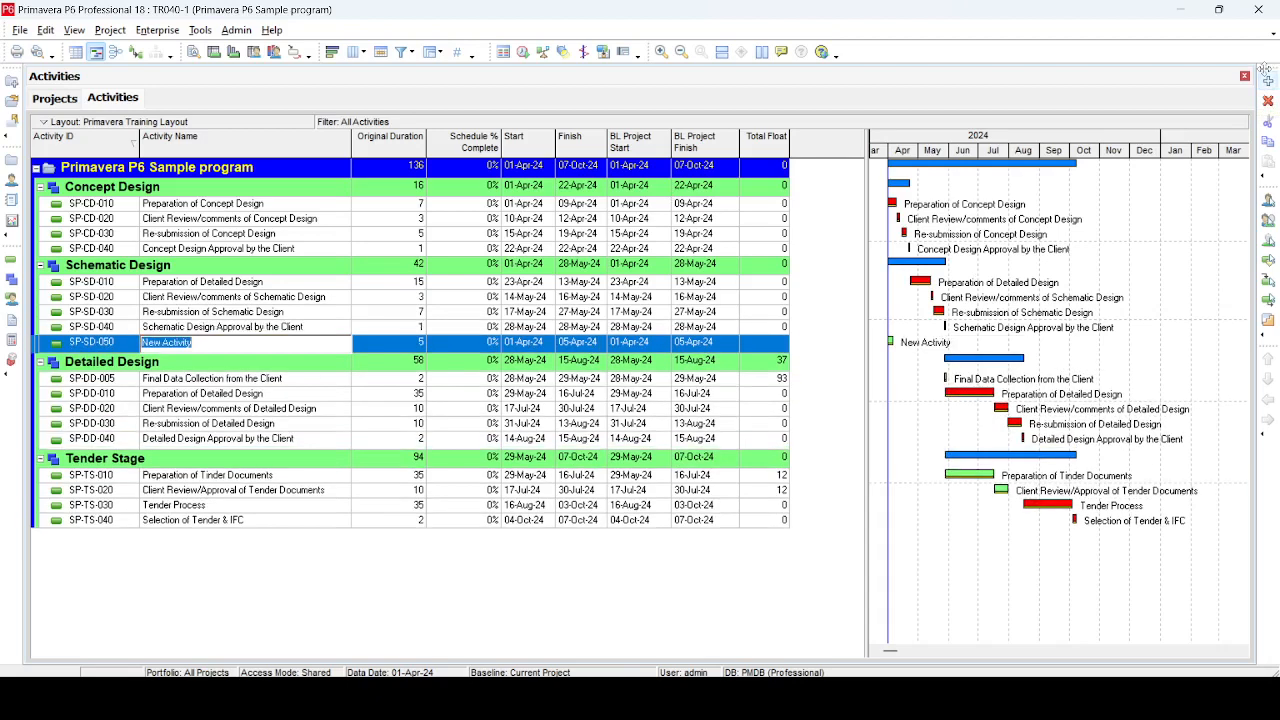
{"action": "type", "text": "S"}
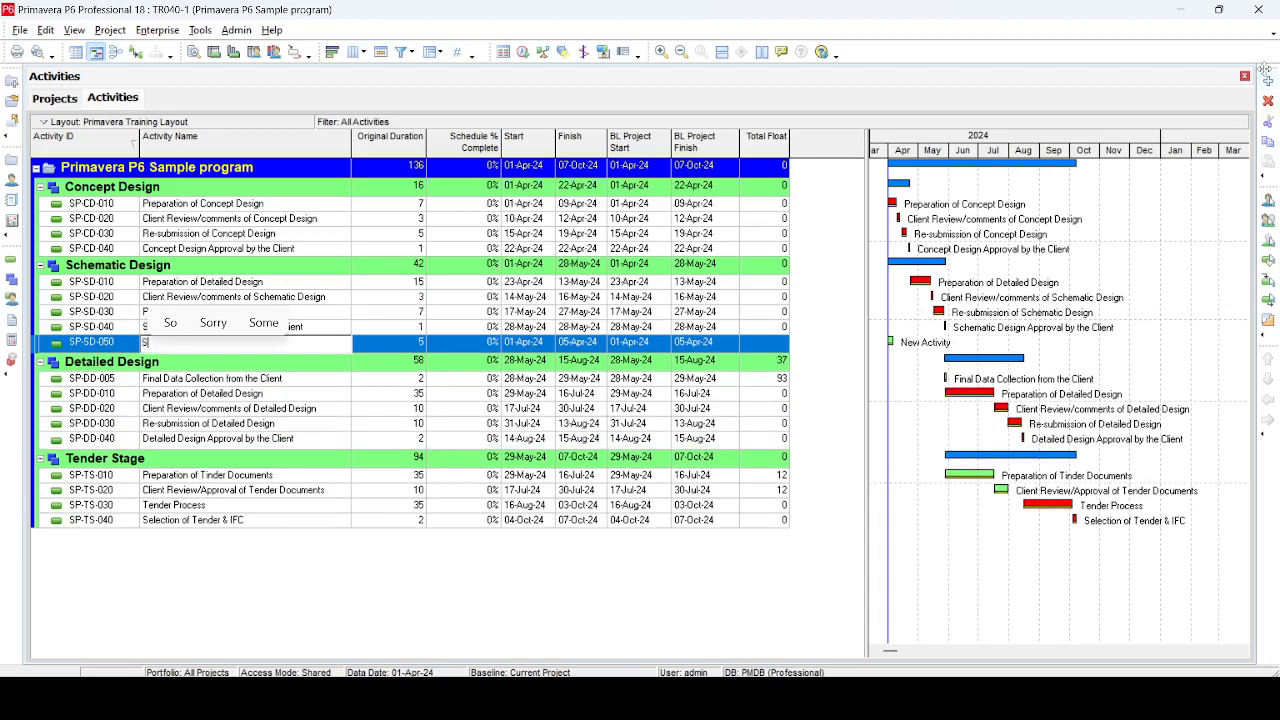
{"action": "type", "text": "oil Investi"}
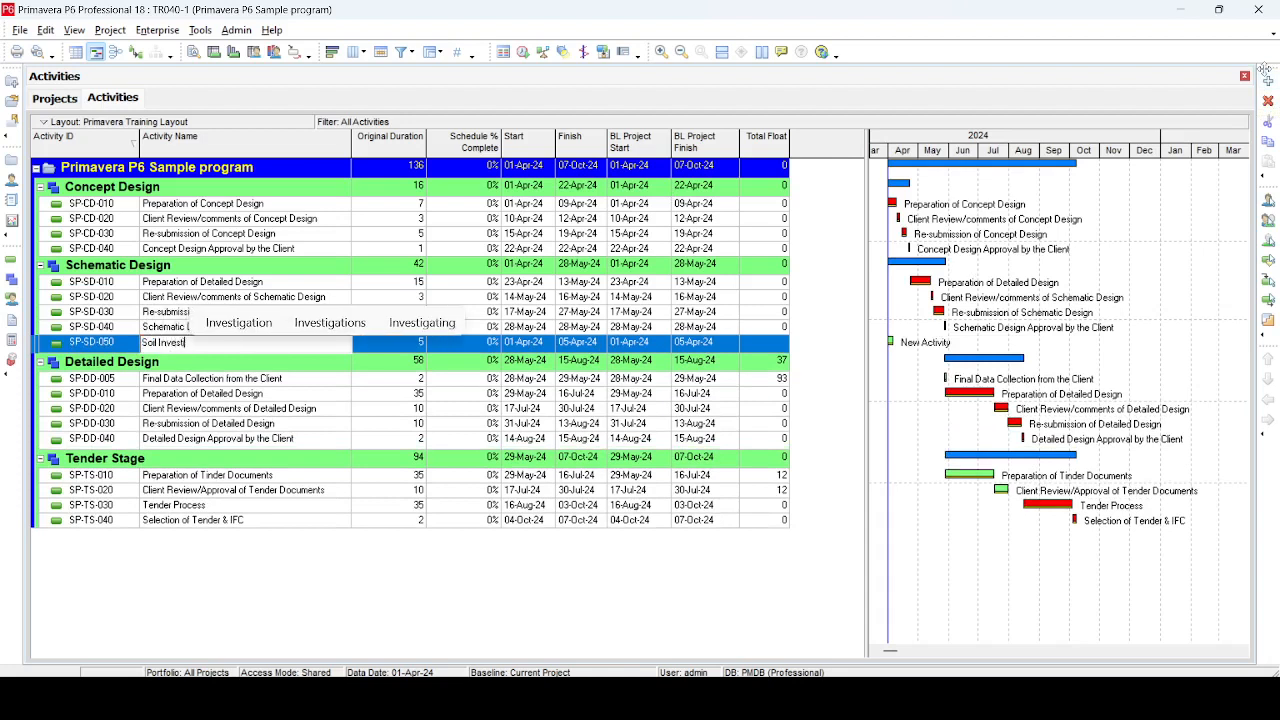
{"action": "type", "text": "gation "}
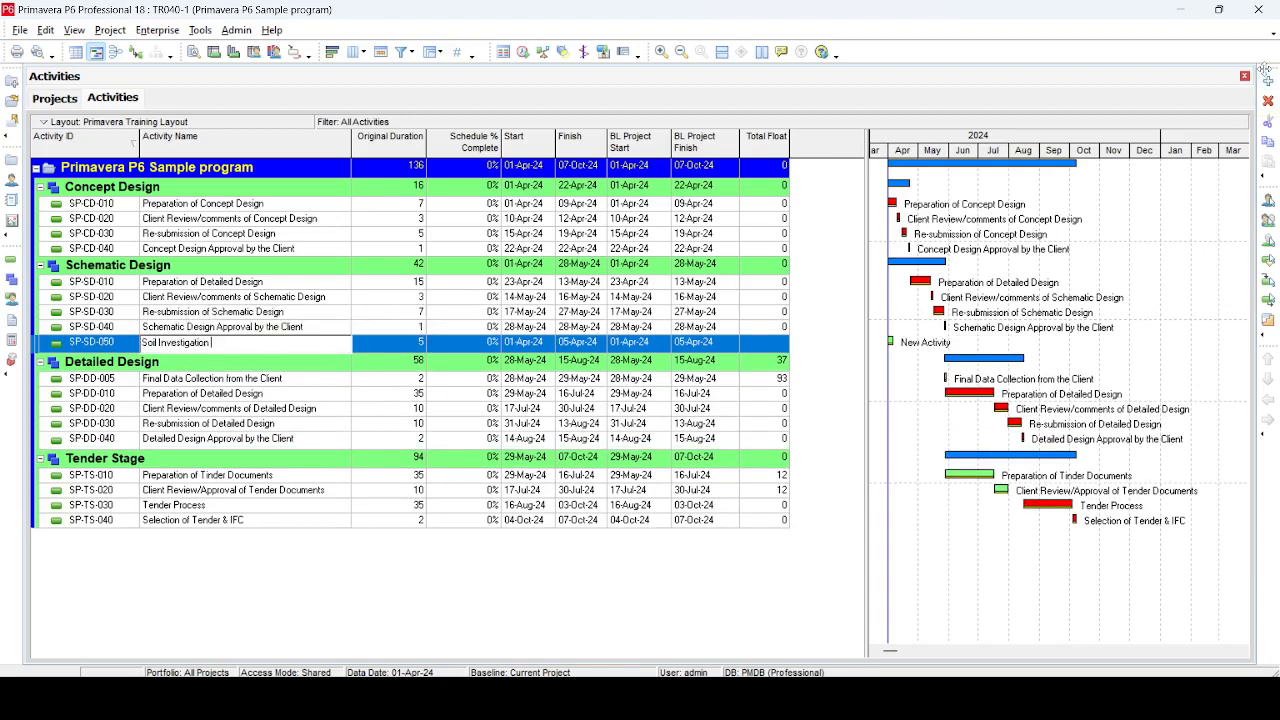
{"action": "type", "text": "Re"}
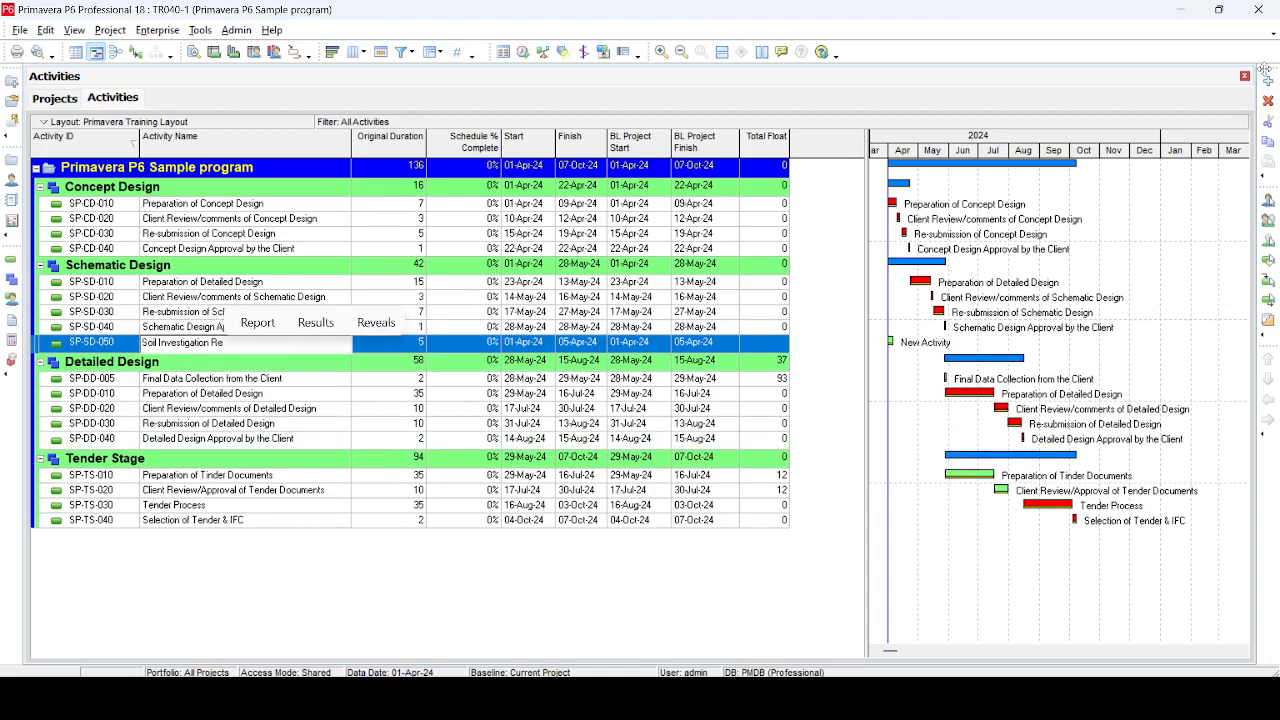
{"action": "key", "text": "BackSpace"}
{"action": "key", "text": "BackSpace"}
{"action": "type", "text": "Survey "}
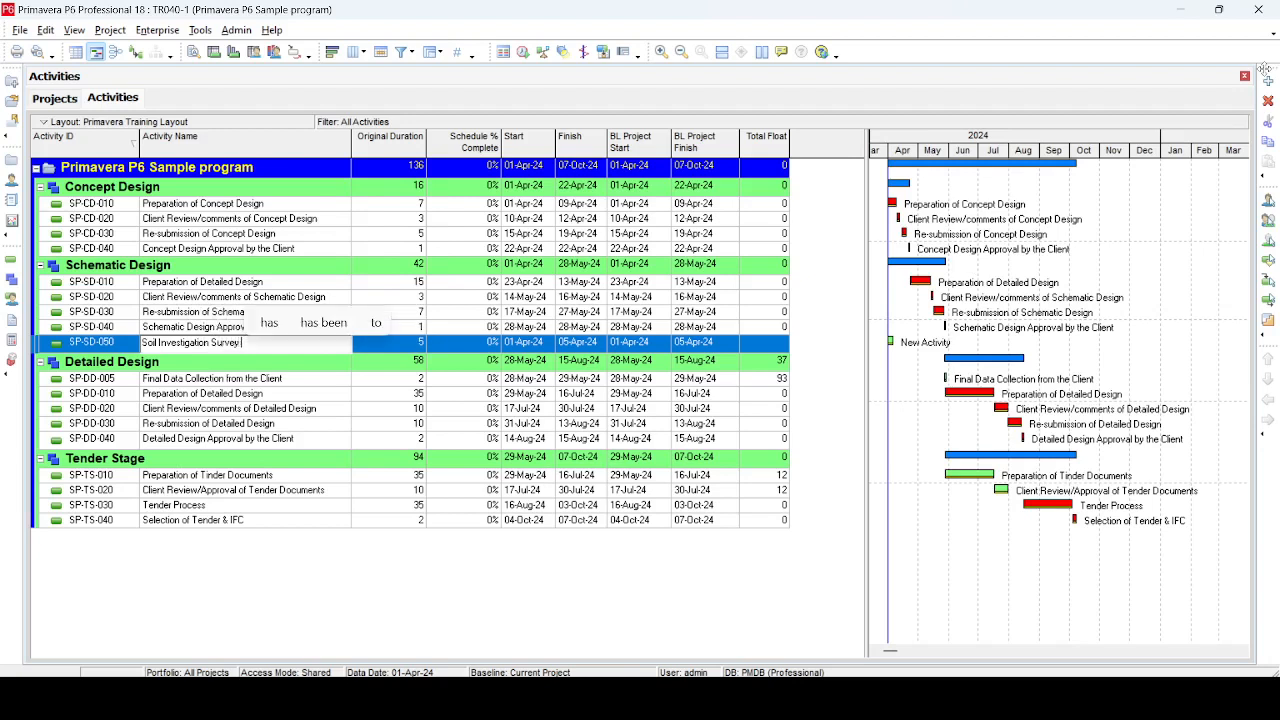
{"action": "type", "text": "& Rep"}
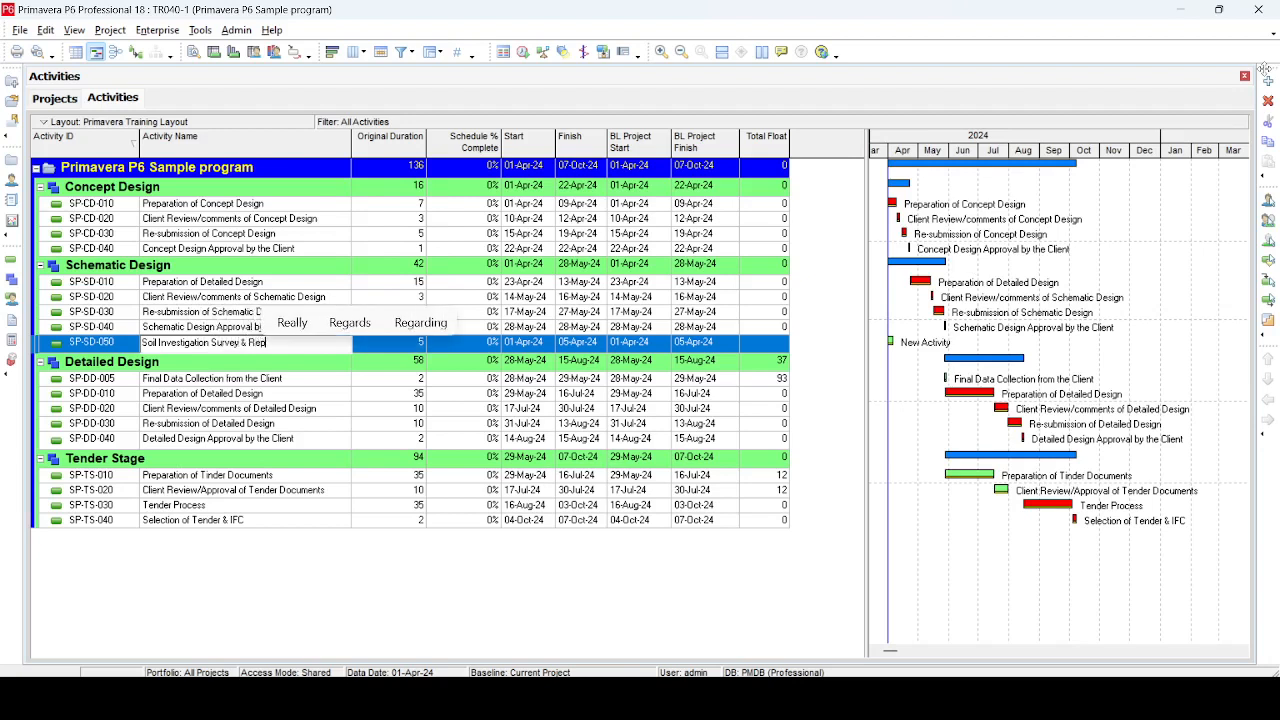
{"action": "type", "text": "ort"}
{"action": "key", "text": "Return"}
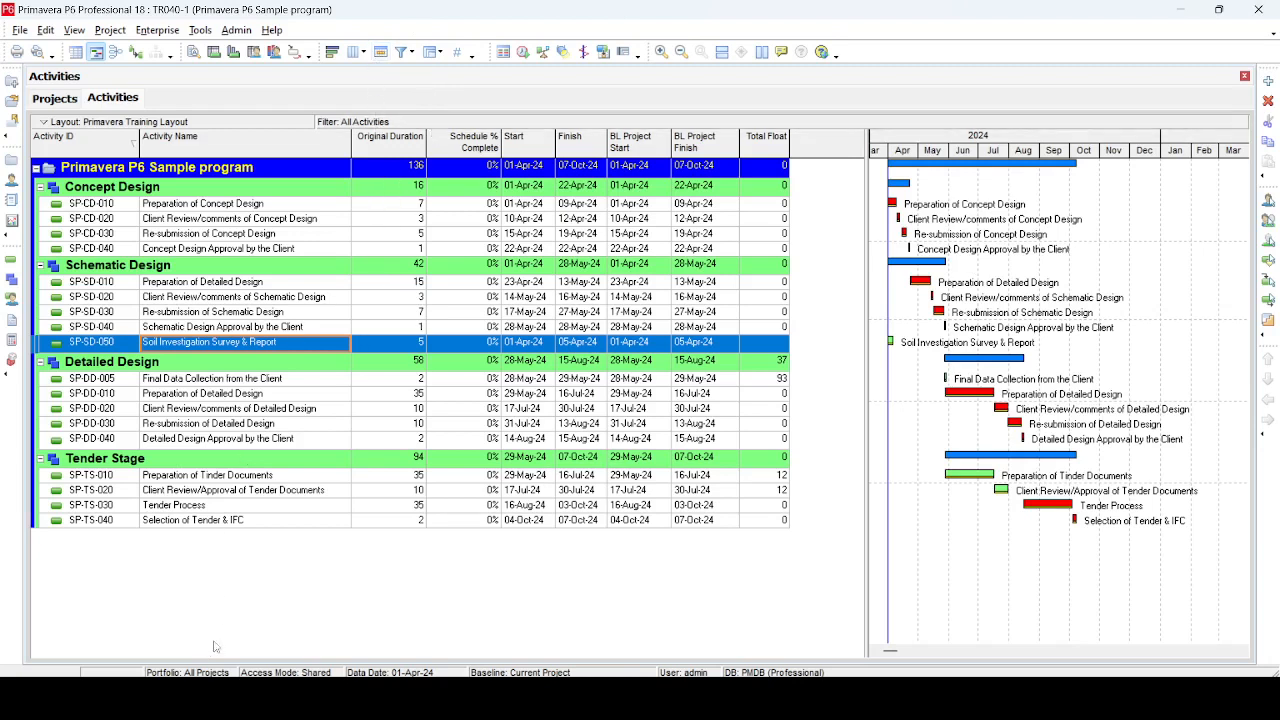
Show the activity details pane at the bottom with the new activity's relationships
{"action": "left_click", "coordinate": [111, 30]}
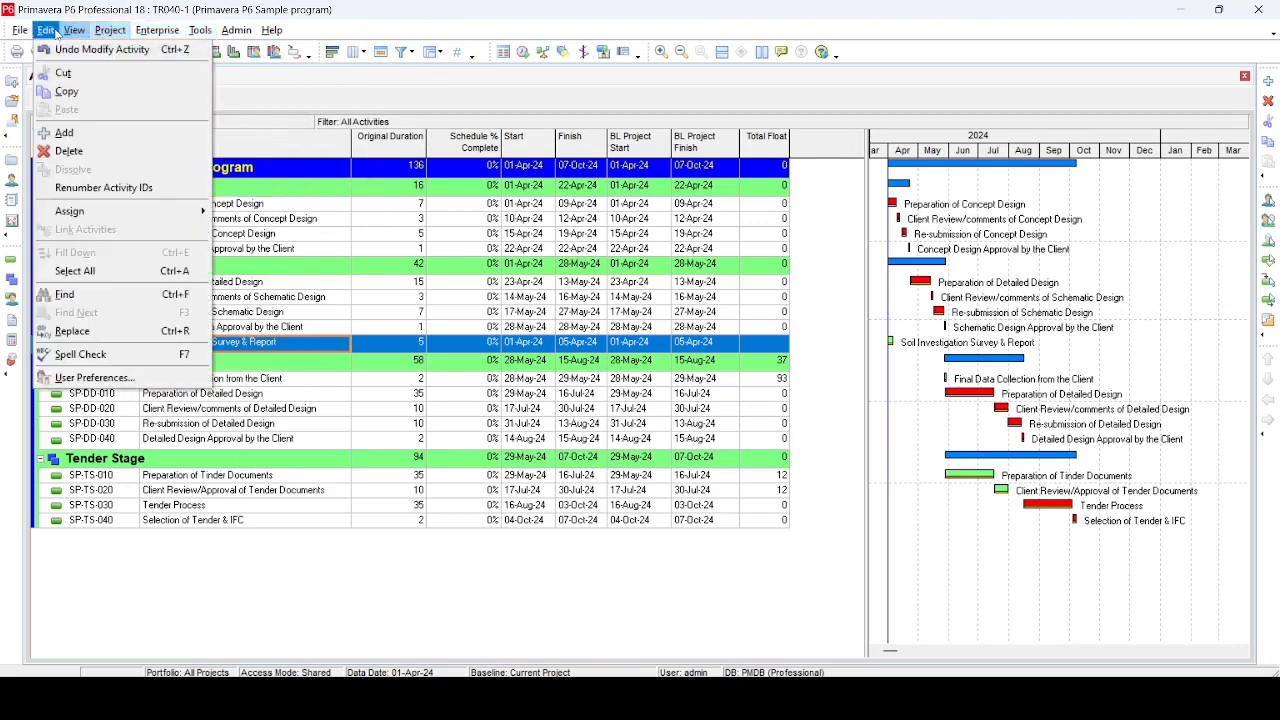
{"action": "mouse_move", "coordinate": [66, 32]}
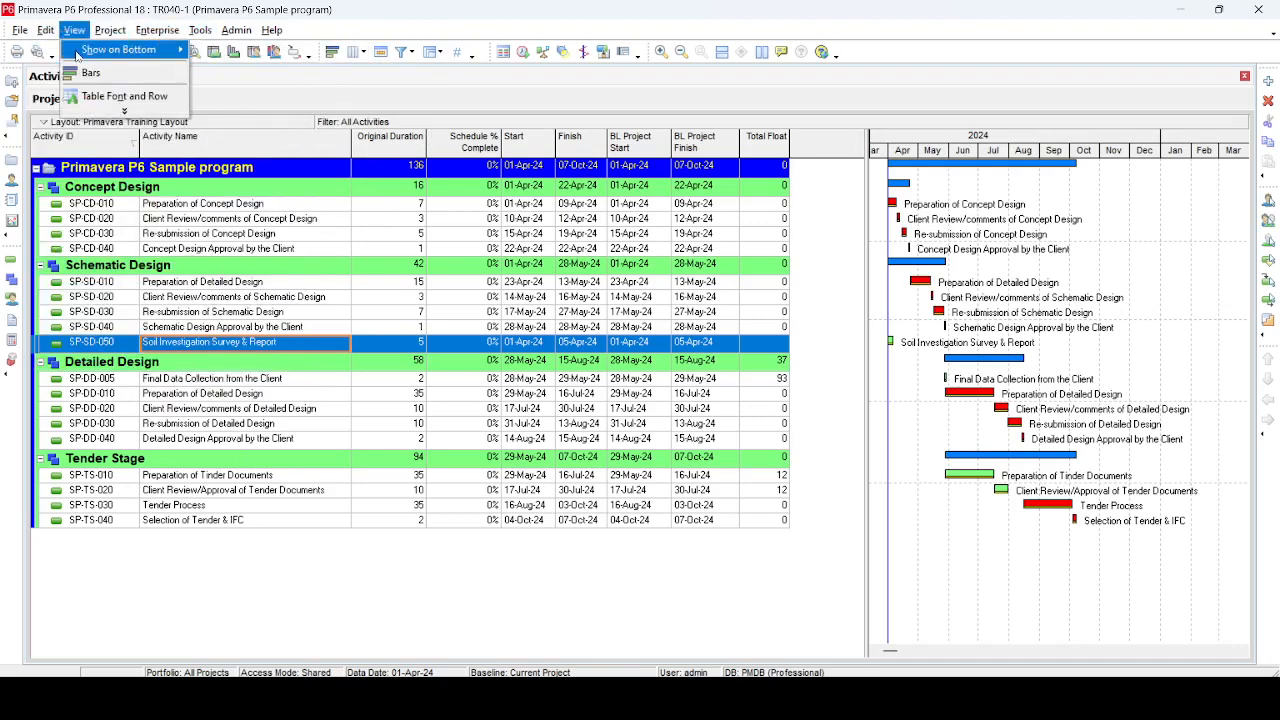
{"action": "mouse_move", "coordinate": [150, 49]}
{"action": "left_click", "coordinate": [275, 66]}
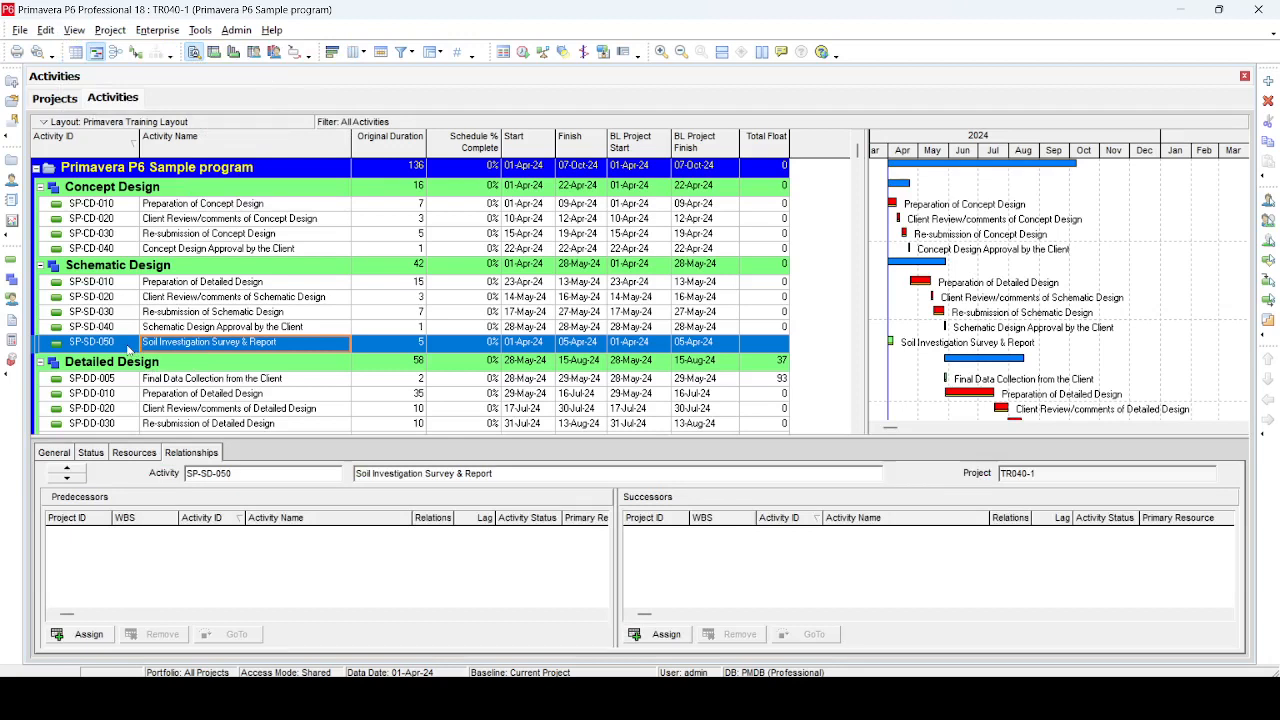
{"action": "left_click", "coordinate": [128, 345]}
{"action": "left_click", "coordinate": [128, 345]}
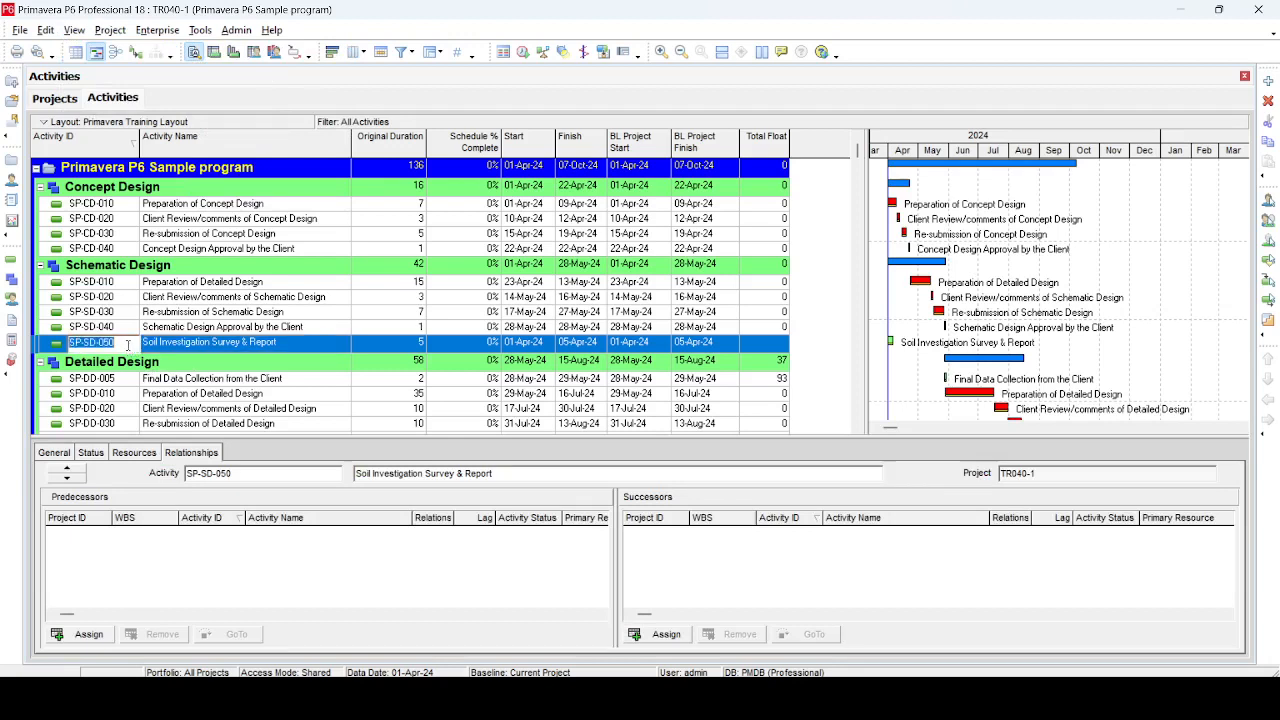
{"action": "left_click", "coordinate": [128, 345]}
{"action": "key", "text": "Return"}
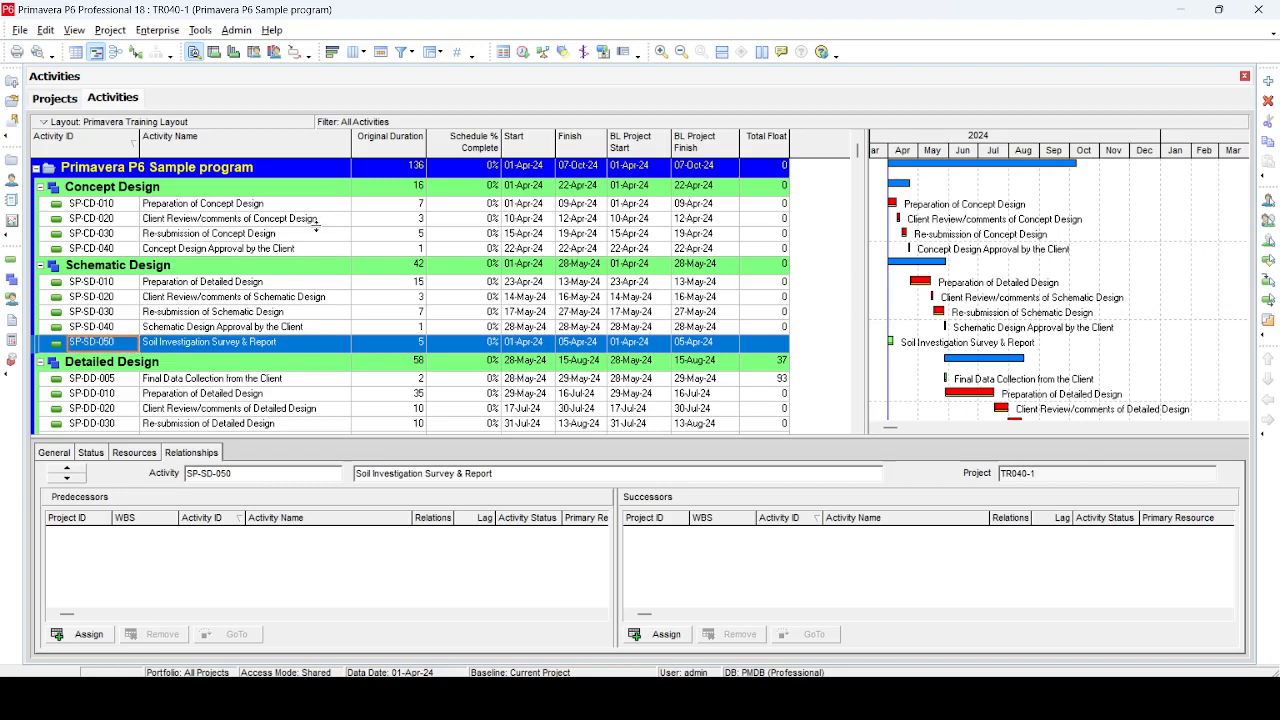
{"action": "left_click", "coordinate": [260, 220]}
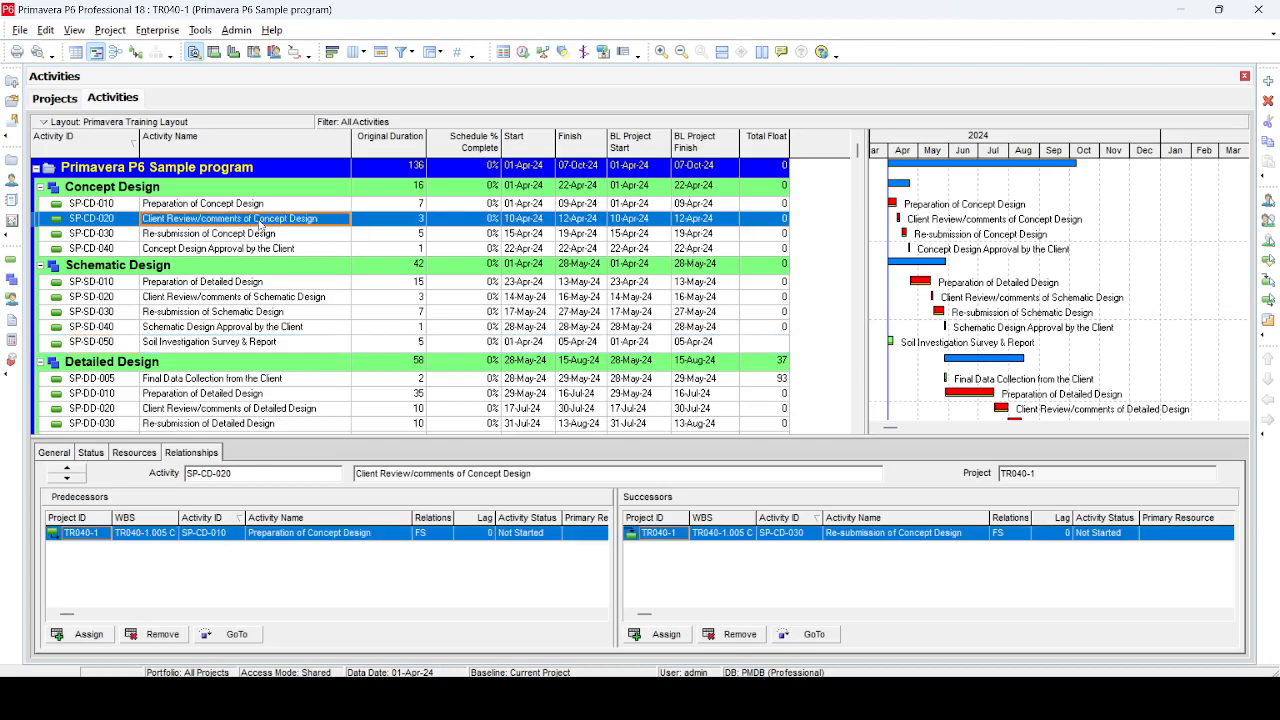
{"action": "left_click", "coordinate": [662, 634]}
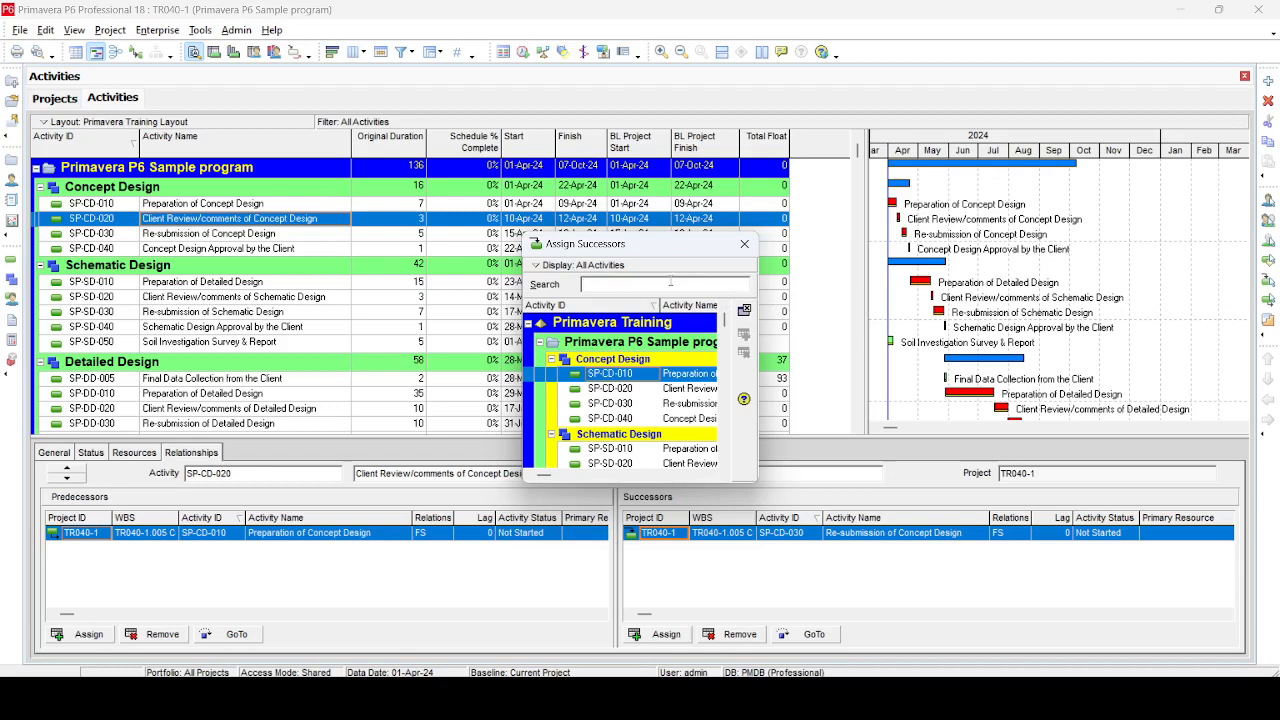
{"action": "left_click", "coordinate": [744, 244]}
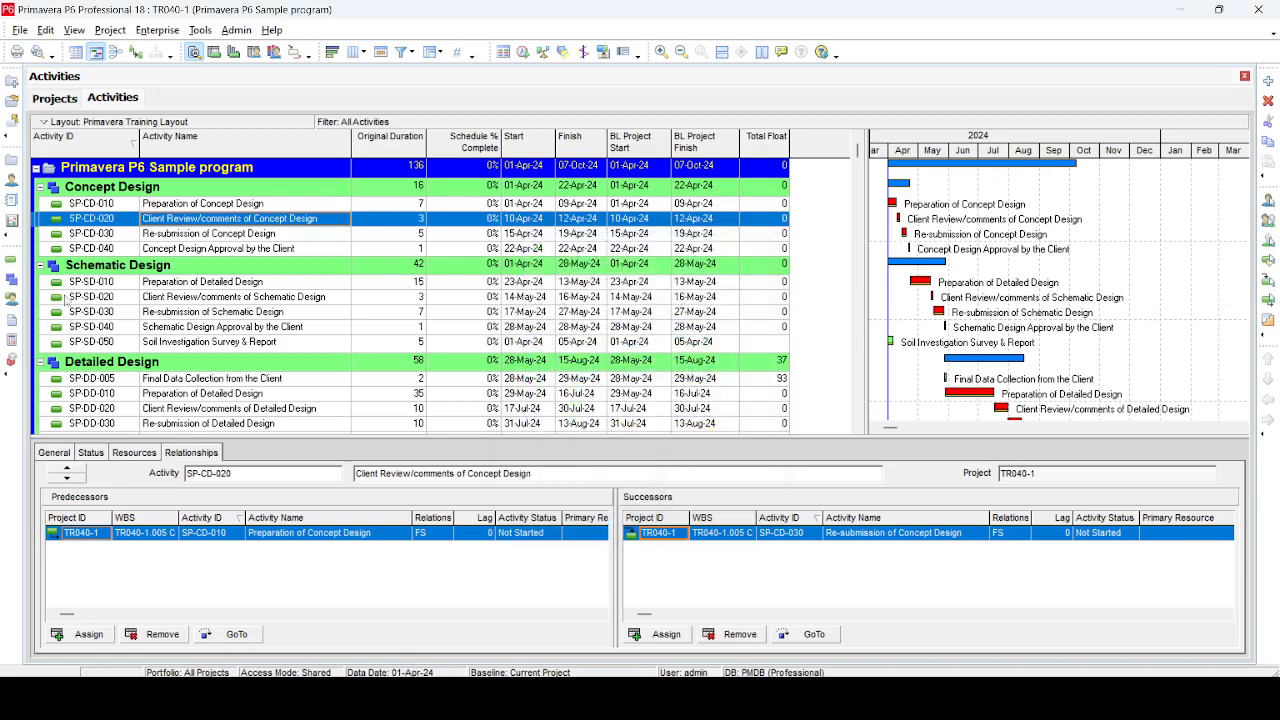
{"action": "left_click", "coordinate": [122, 345]}
{"action": "left_click", "coordinate": [122, 345]}
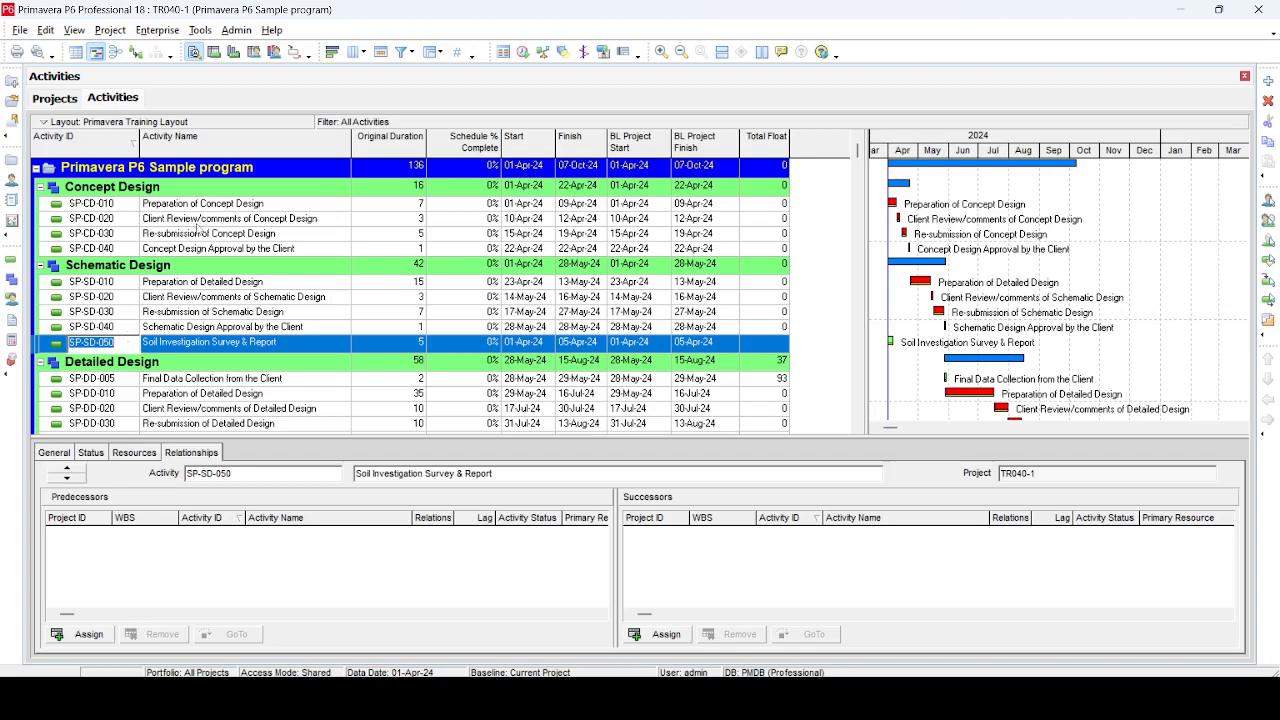
Assign SP-SD-050 as a successor of SP-CD-020 Client Review/comments of Concept Design
{"action": "left_click", "coordinate": [197, 222]}
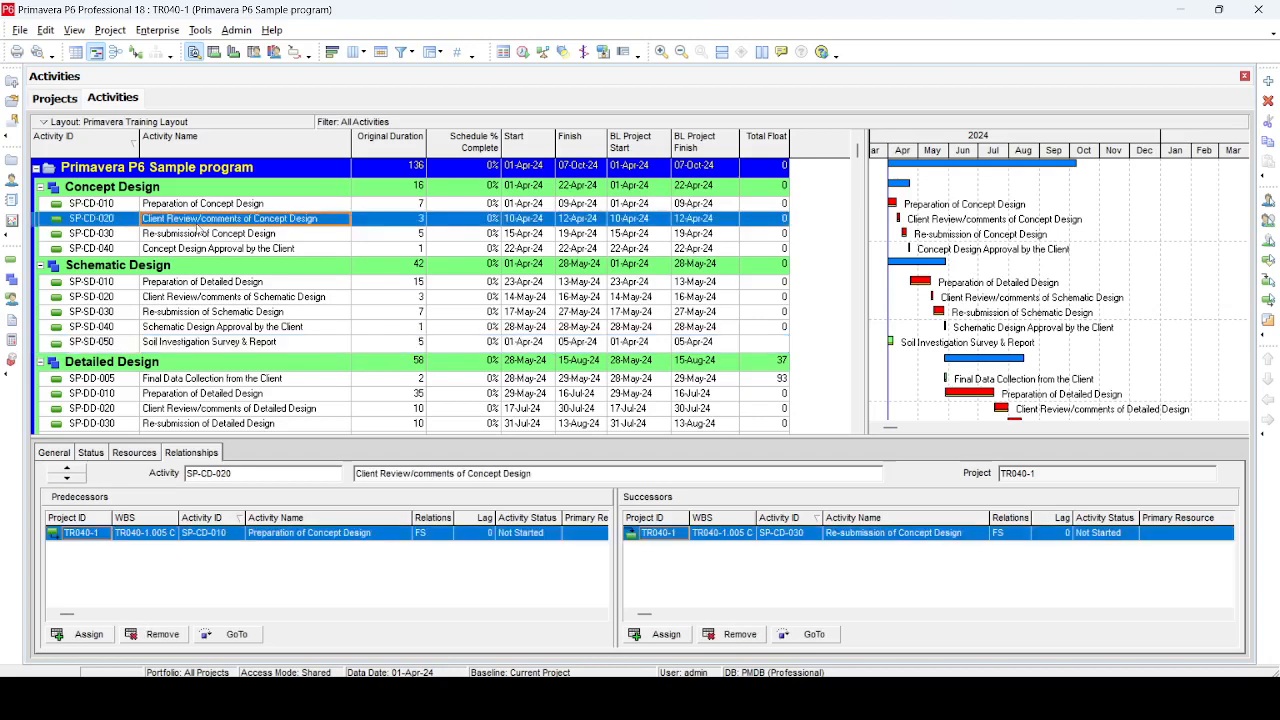
{"action": "left_click", "coordinate": [665, 635]}
{"action": "type", "text": "SP-SD-050"}
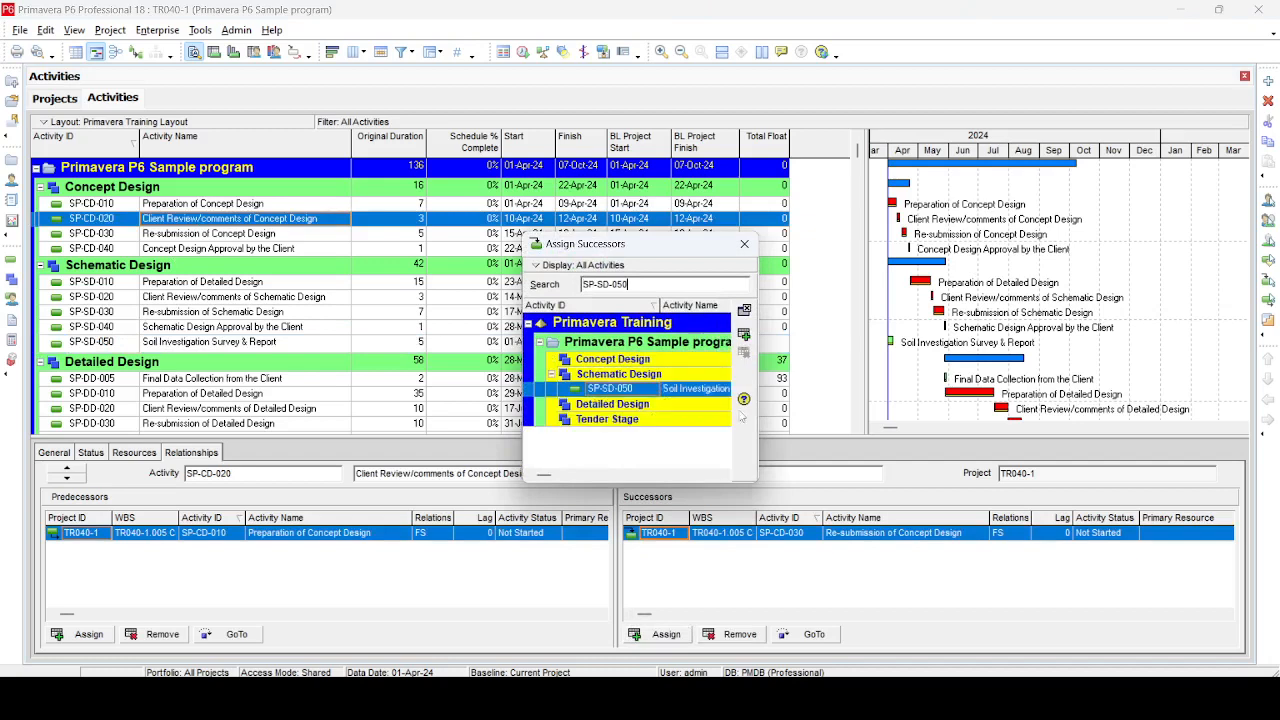
{"action": "left_click", "coordinate": [745, 312]}
{"action": "left_click", "coordinate": [745, 311]}
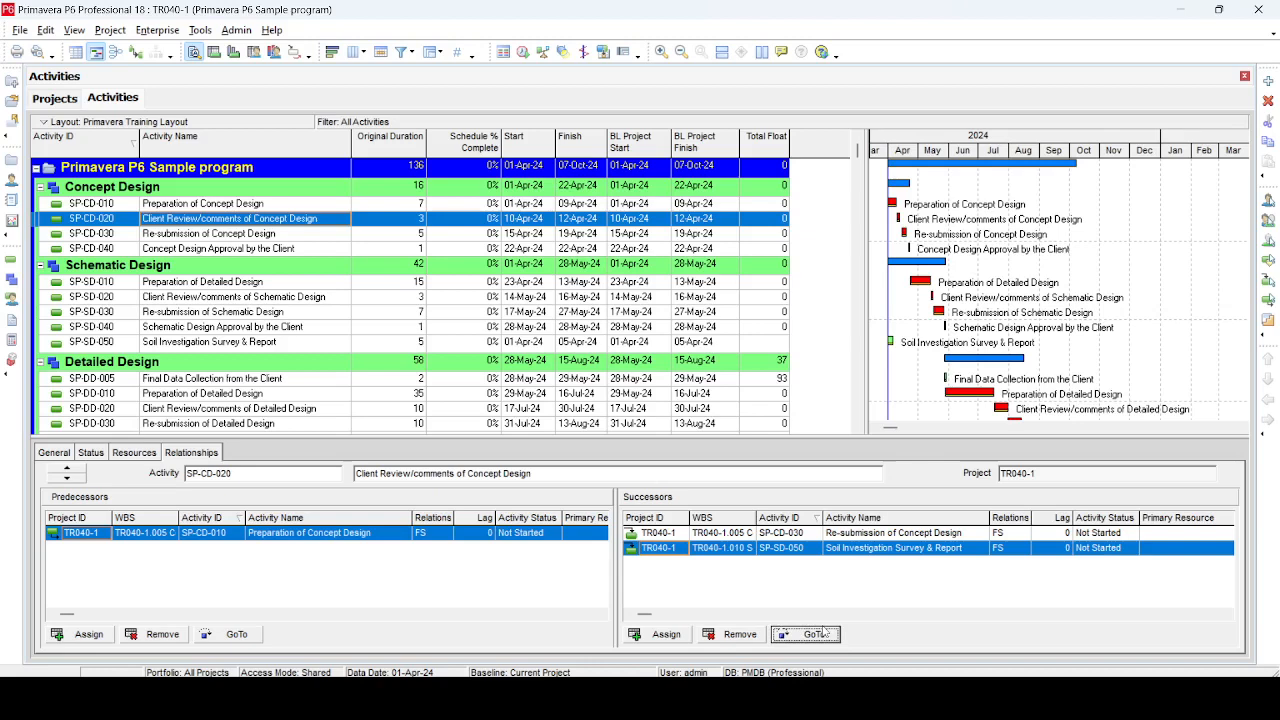
Schedule the project
{"action": "key", "text": "F9"}
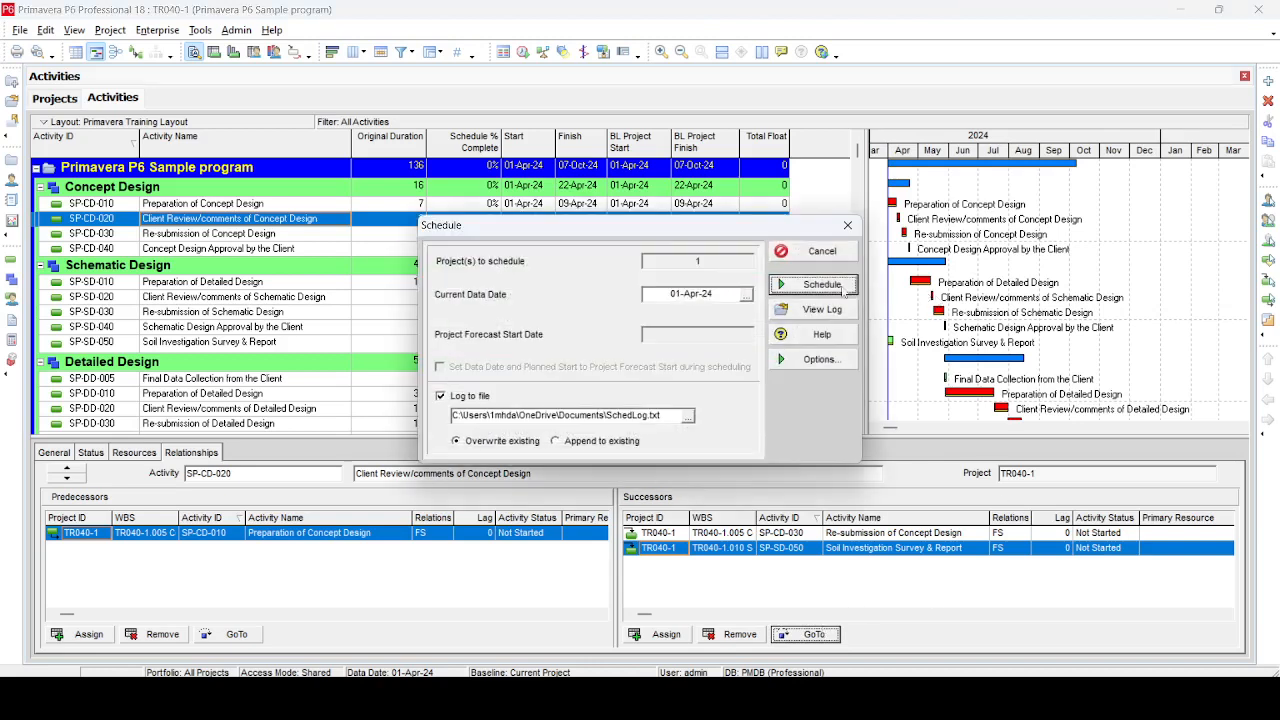
{"action": "left_click", "coordinate": [843, 287]}
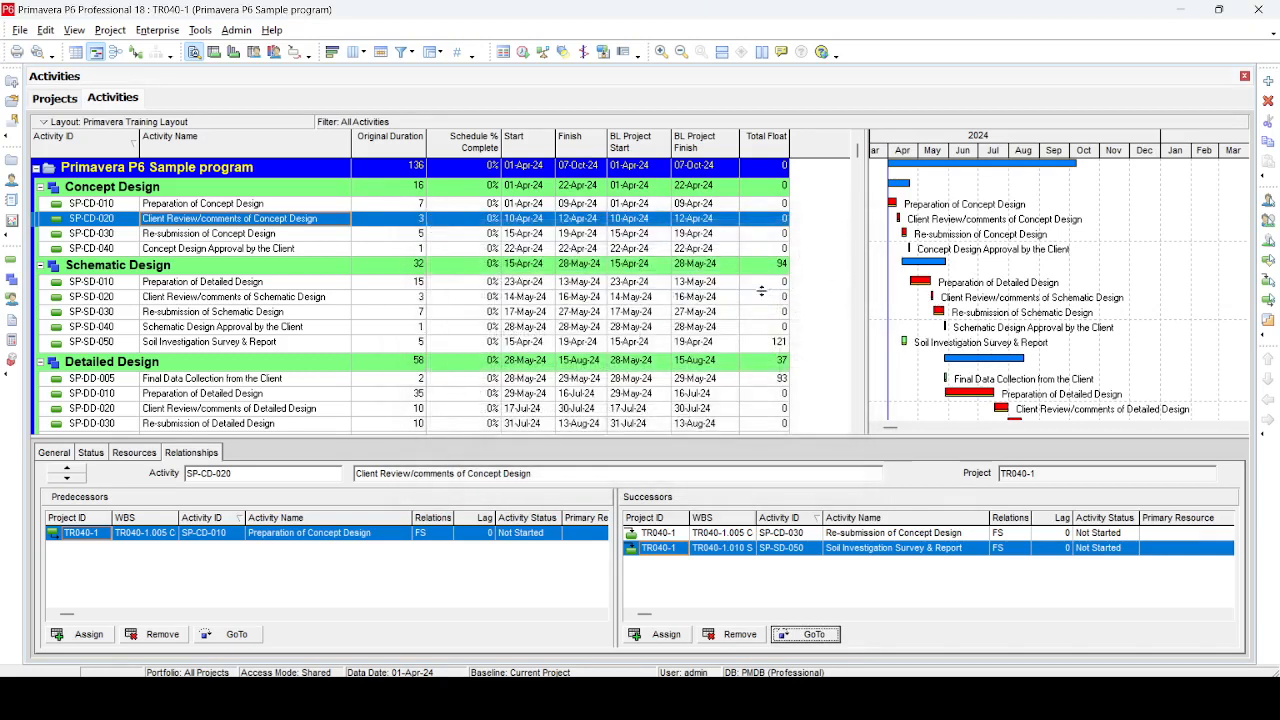
Set the original duration of Soil Investigation Survey & Report to 10 days
{"action": "left_click", "coordinate": [424, 342]}
{"action": "type", "text": "10"}
{"action": "key", "text": "Return"}
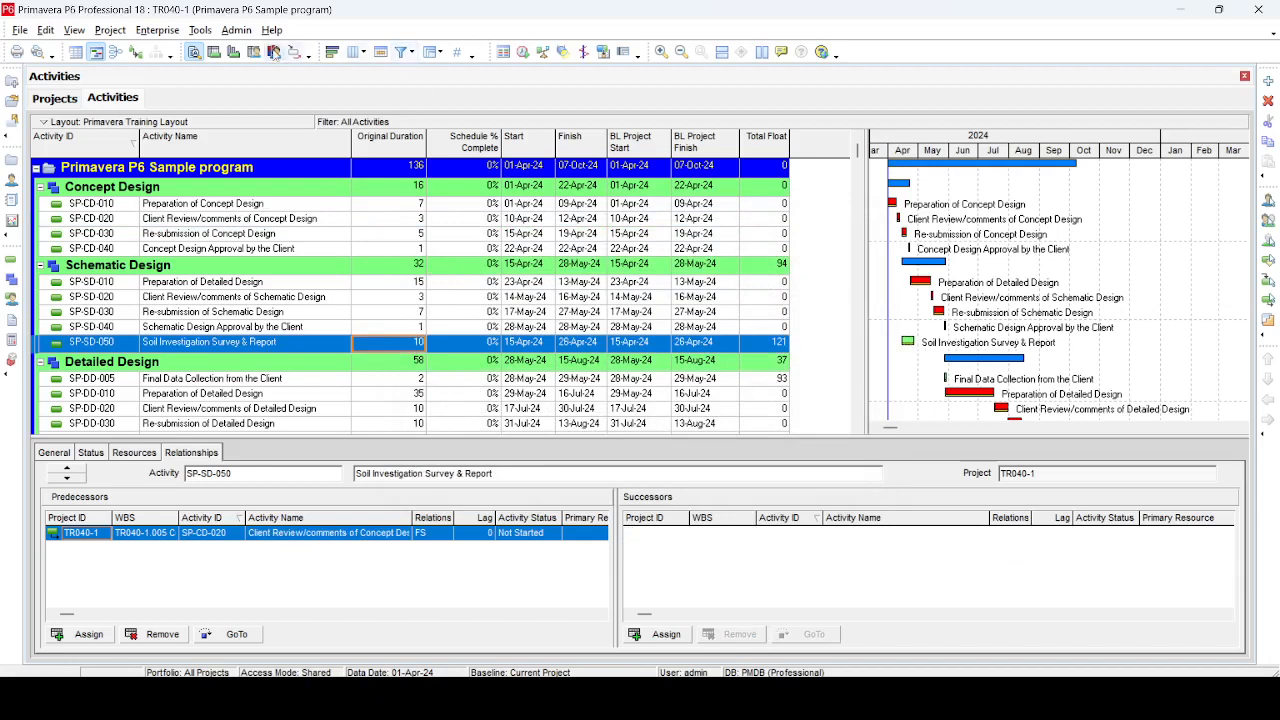
Assign Primavera P6 Sample program - B1 as the project baseline as well in Assign Baselines
{"action": "left_click", "coordinate": [110, 30]}
{"action": "left_click", "coordinate": [140, 50]}
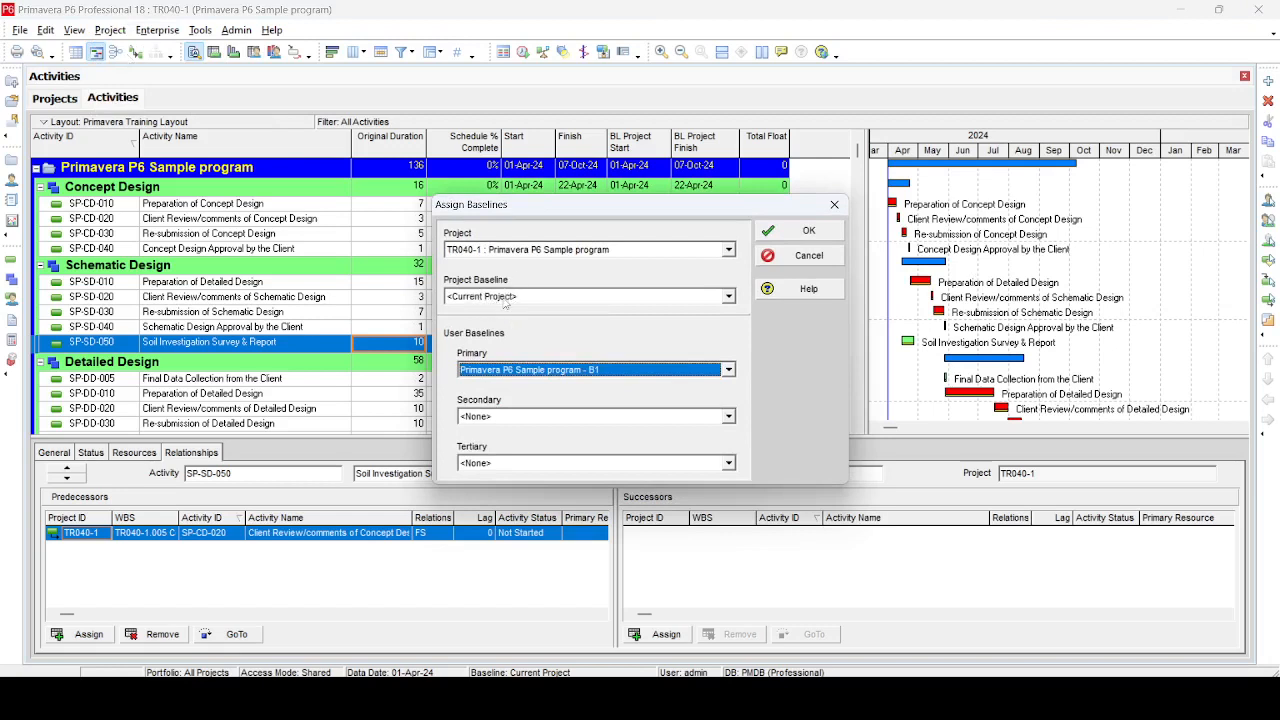
{"action": "left_click", "coordinate": [503, 300]}
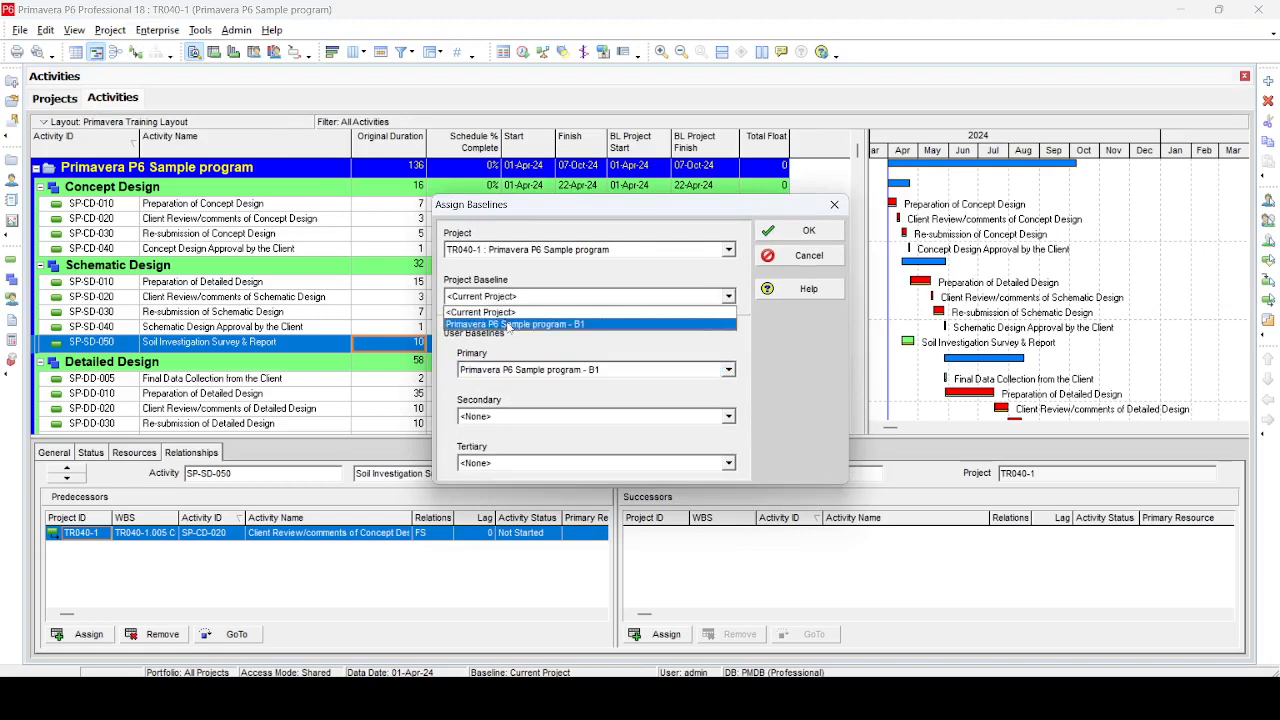
{"action": "left_click", "coordinate": [510, 326]}
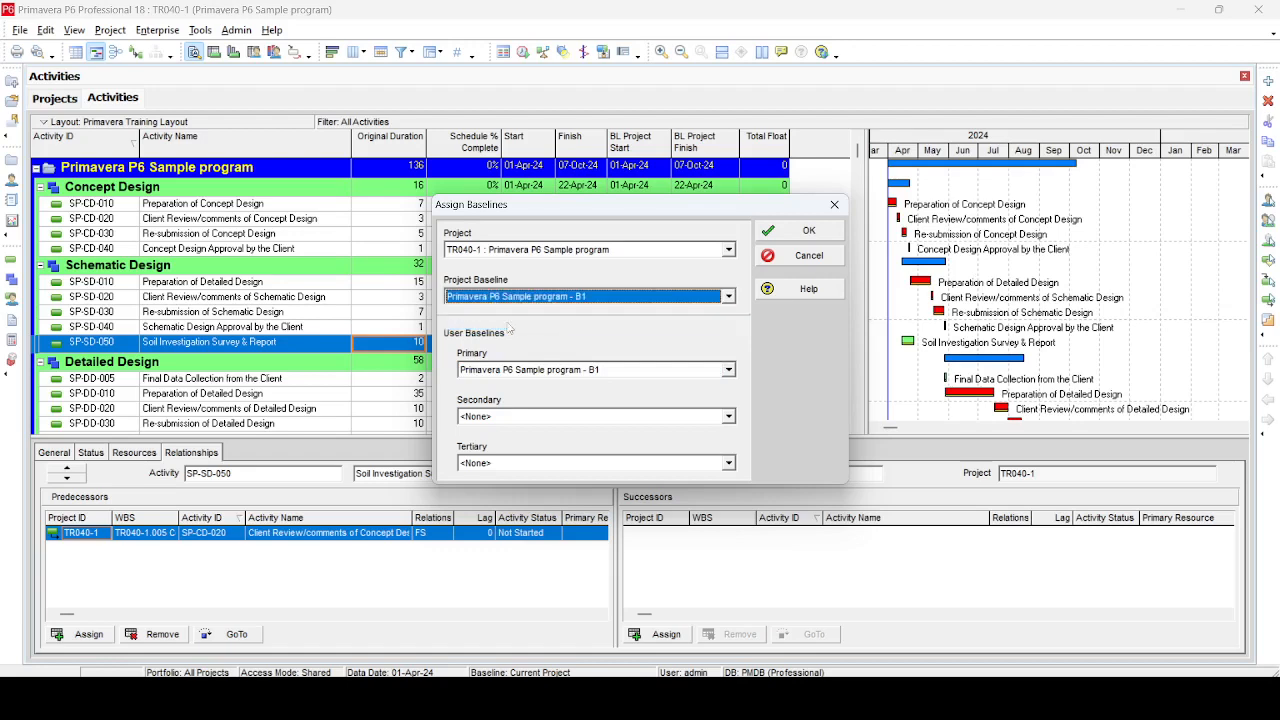
{"action": "left_click", "coordinate": [824, 238]}
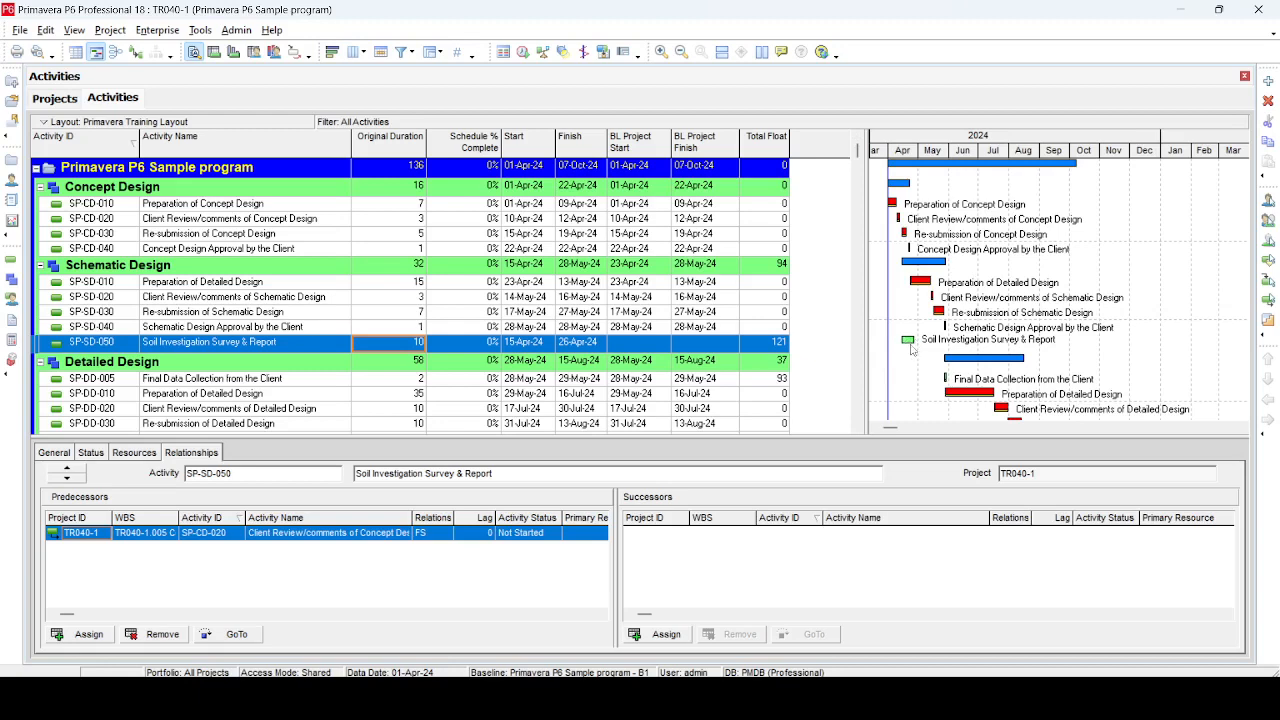
{"action": "left_click", "coordinate": [630, 330]}
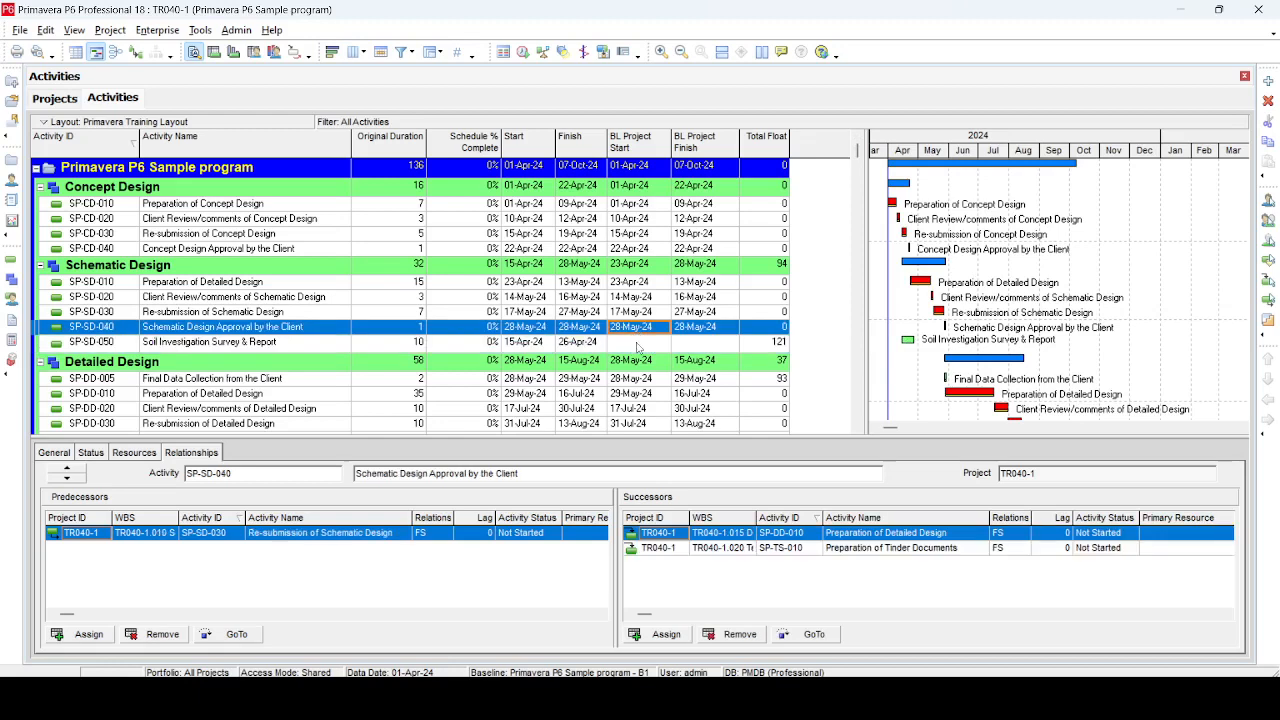
Assign <Current Project> as the project baseline in Assign Baselines
{"action": "left_click", "coordinate": [637, 345]}
{"action": "left_click", "coordinate": [712, 346]}
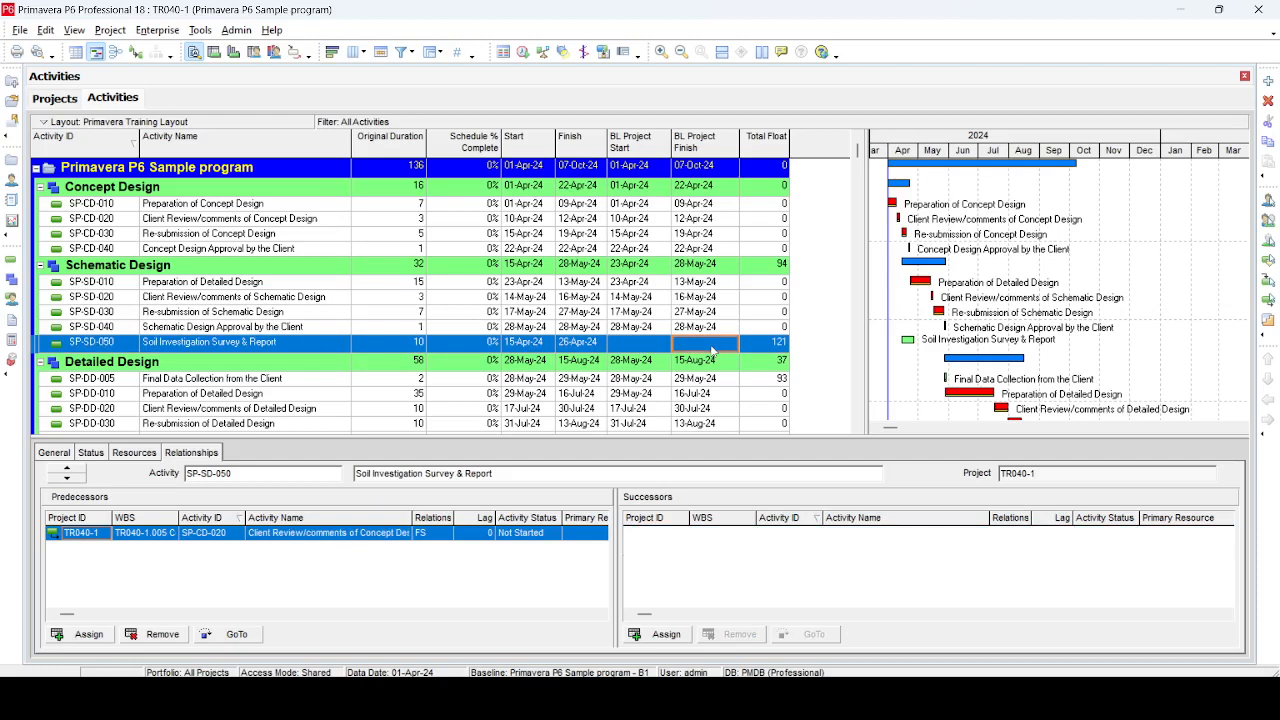
{"action": "left_click", "coordinate": [110, 30]}
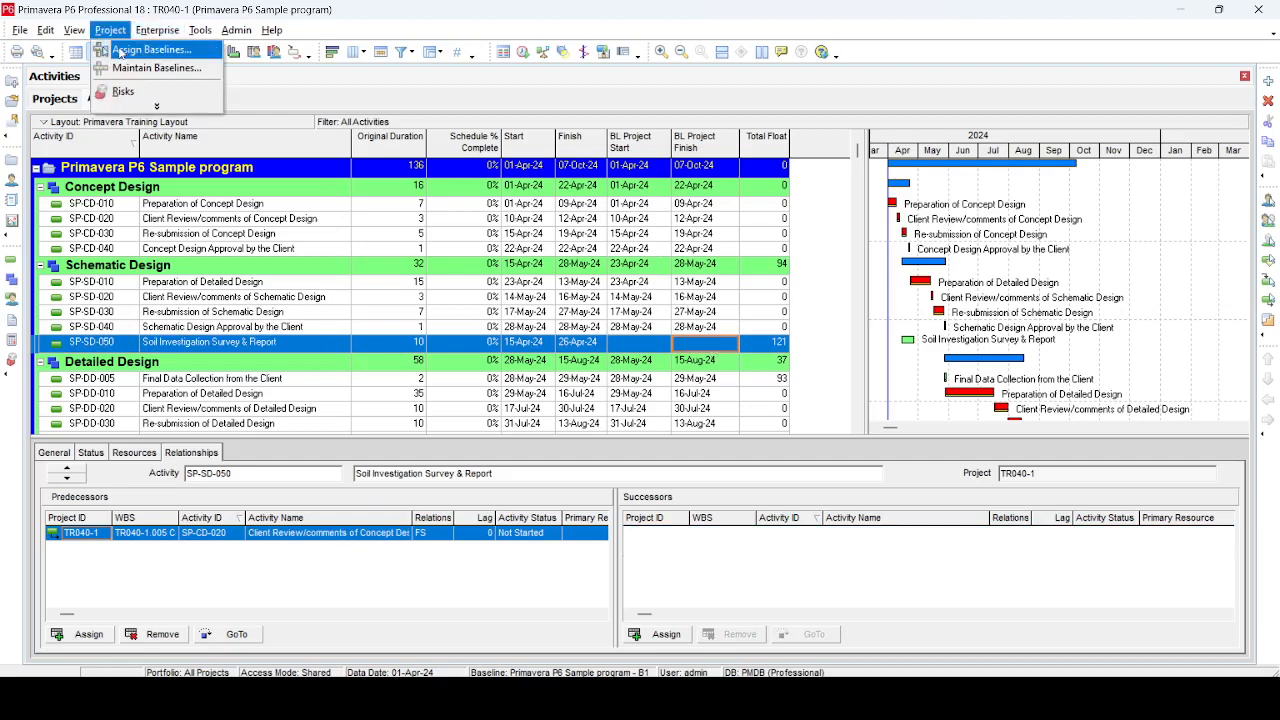
{"action": "left_click", "coordinate": [140, 50]}
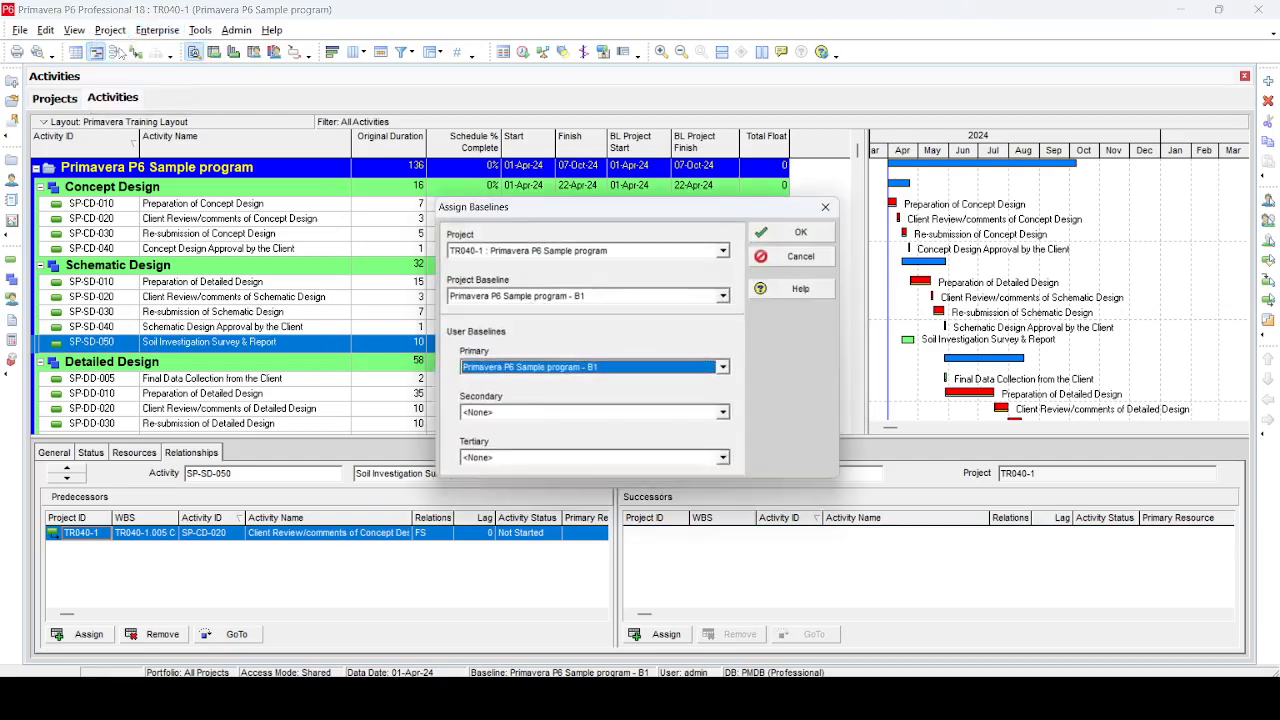
{"action": "left_click", "coordinate": [635, 302]}
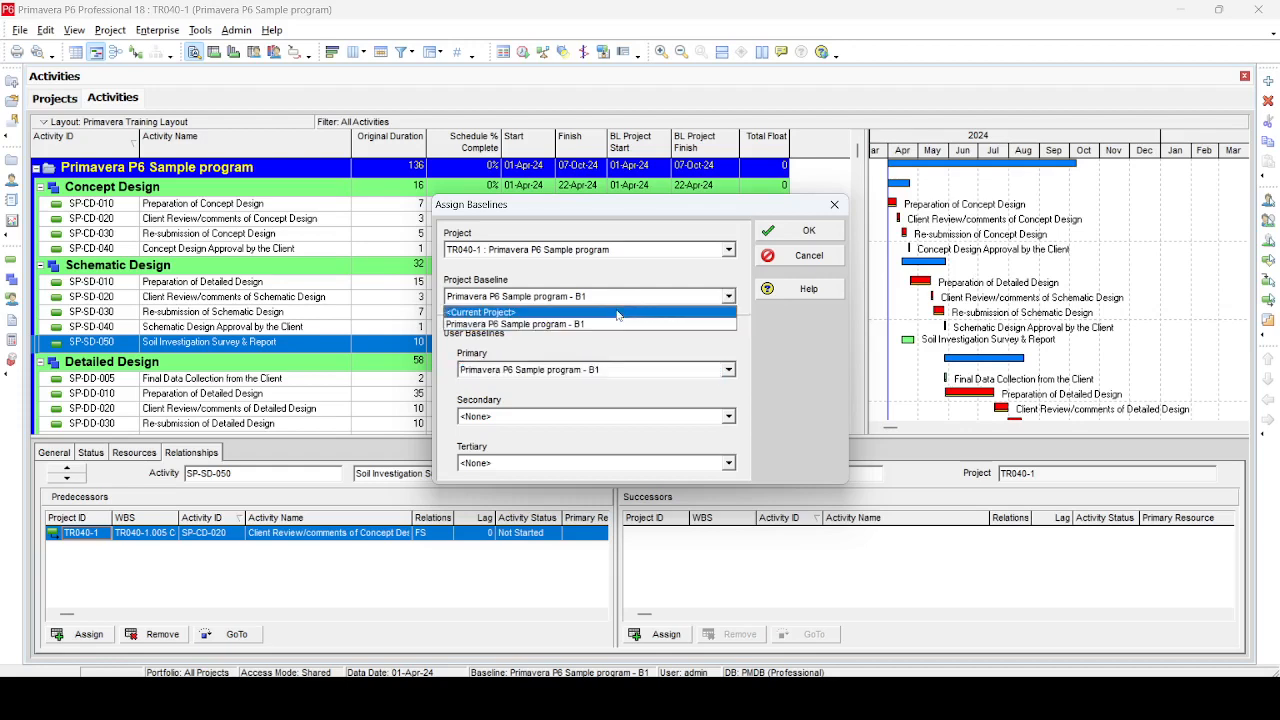
{"action": "left_click", "coordinate": [617, 312]}
{"action": "left_click", "coordinate": [818, 232]}
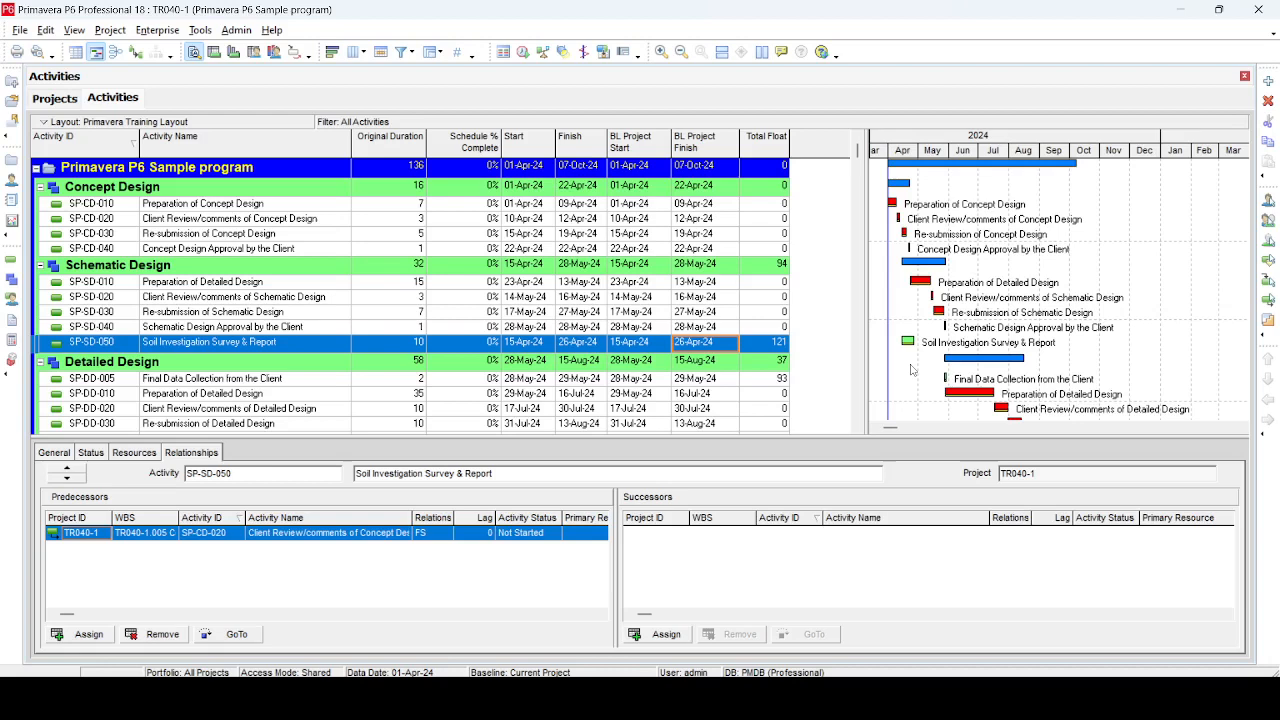
Reassign Primavera P6 Sample program - B1 as the project baseline in Assign Baselines
{"action": "left_click", "coordinate": [112, 31]}
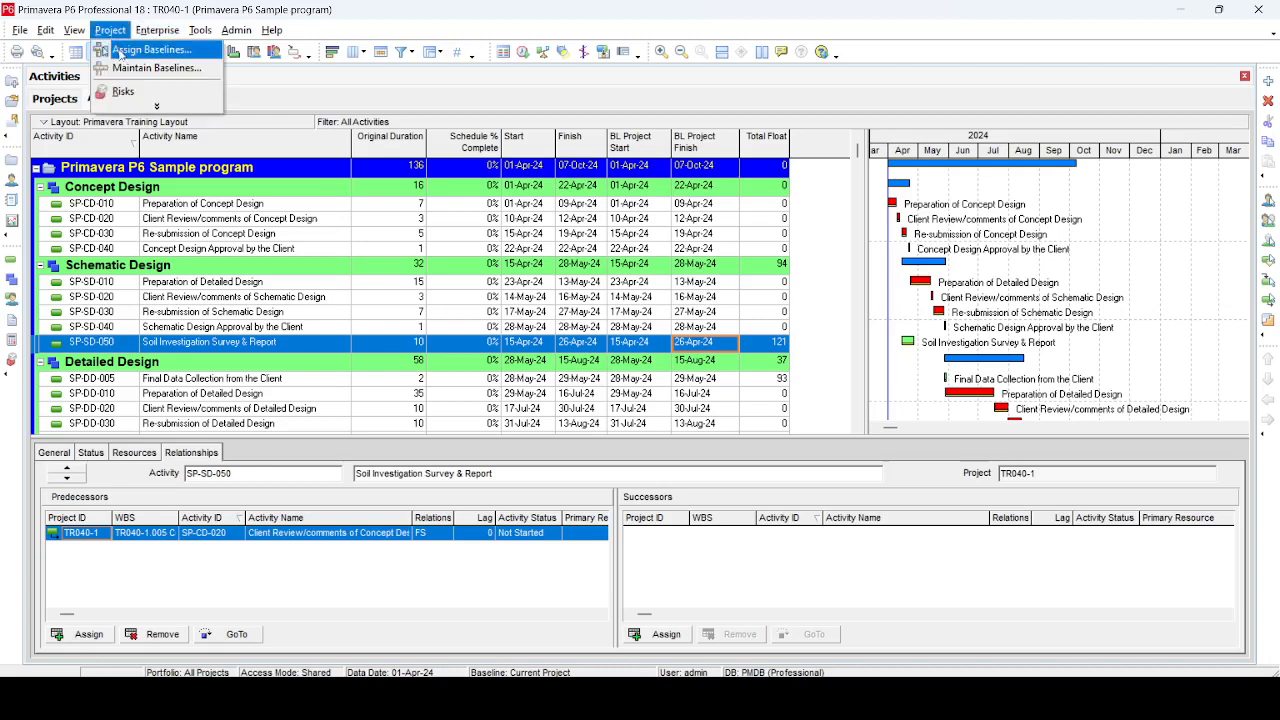
{"action": "left_click", "coordinate": [121, 50]}
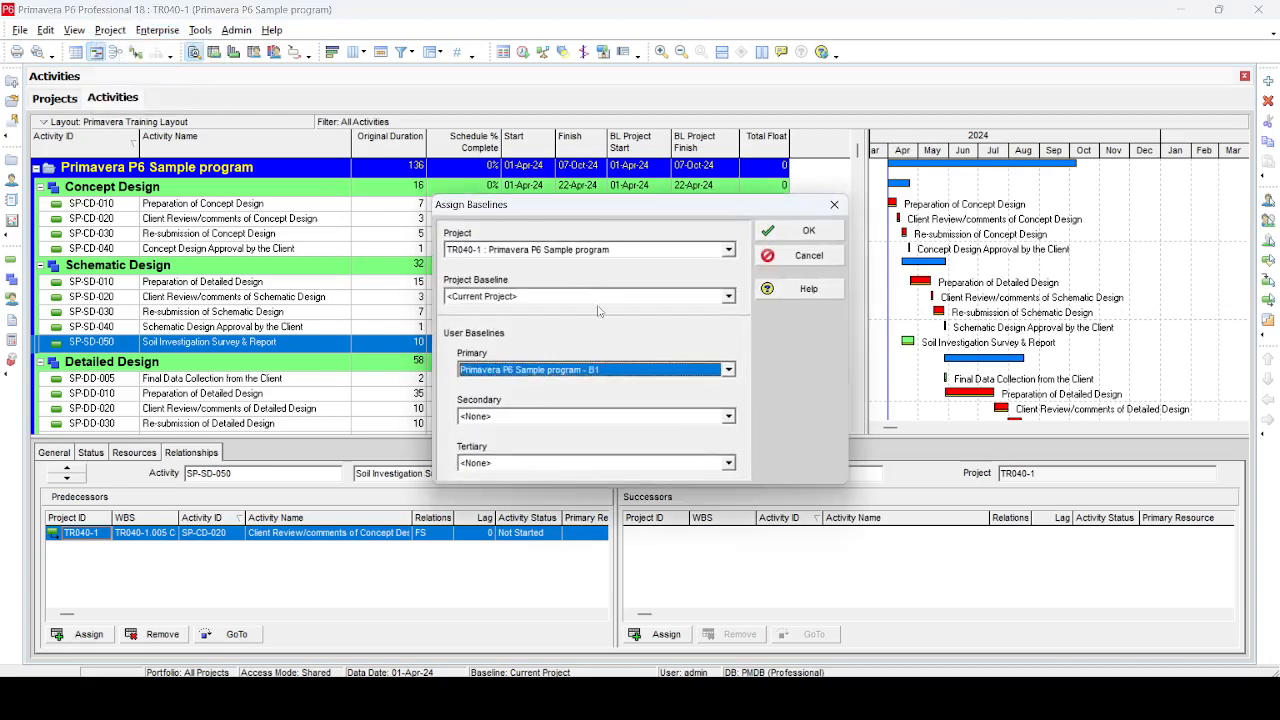
{"action": "left_click", "coordinate": [541, 297]}
{"action": "left_click", "coordinate": [540, 325]}
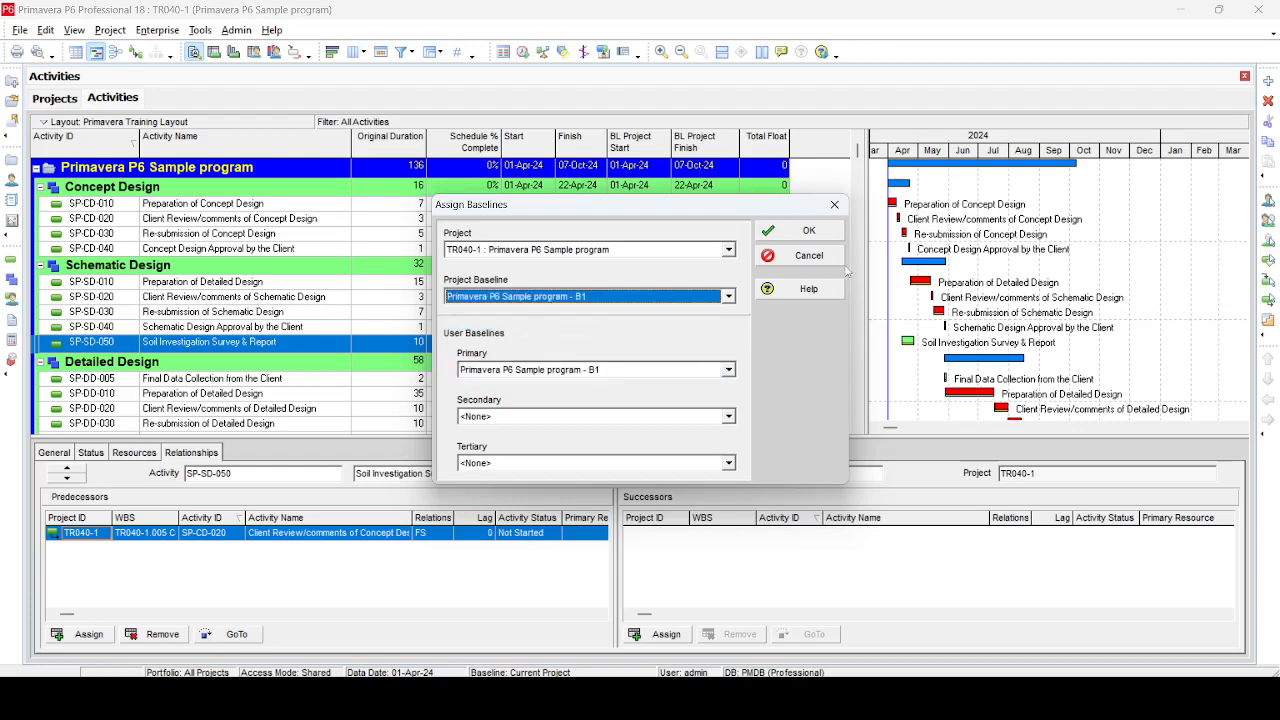
{"action": "left_click", "coordinate": [800, 231]}
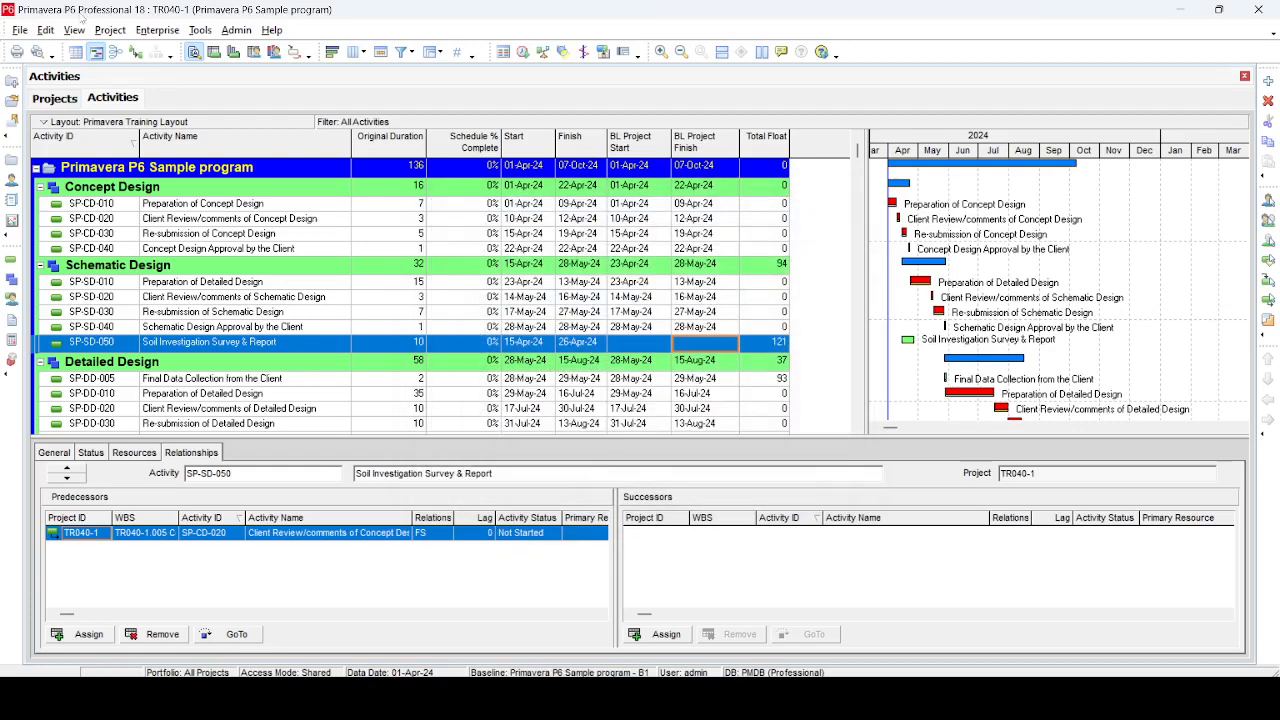
Open the Maintain Baselines dialog to review the existing baselines, then close it
{"action": "left_click", "coordinate": [110, 30]}
{"action": "left_click", "coordinate": [125, 66]}
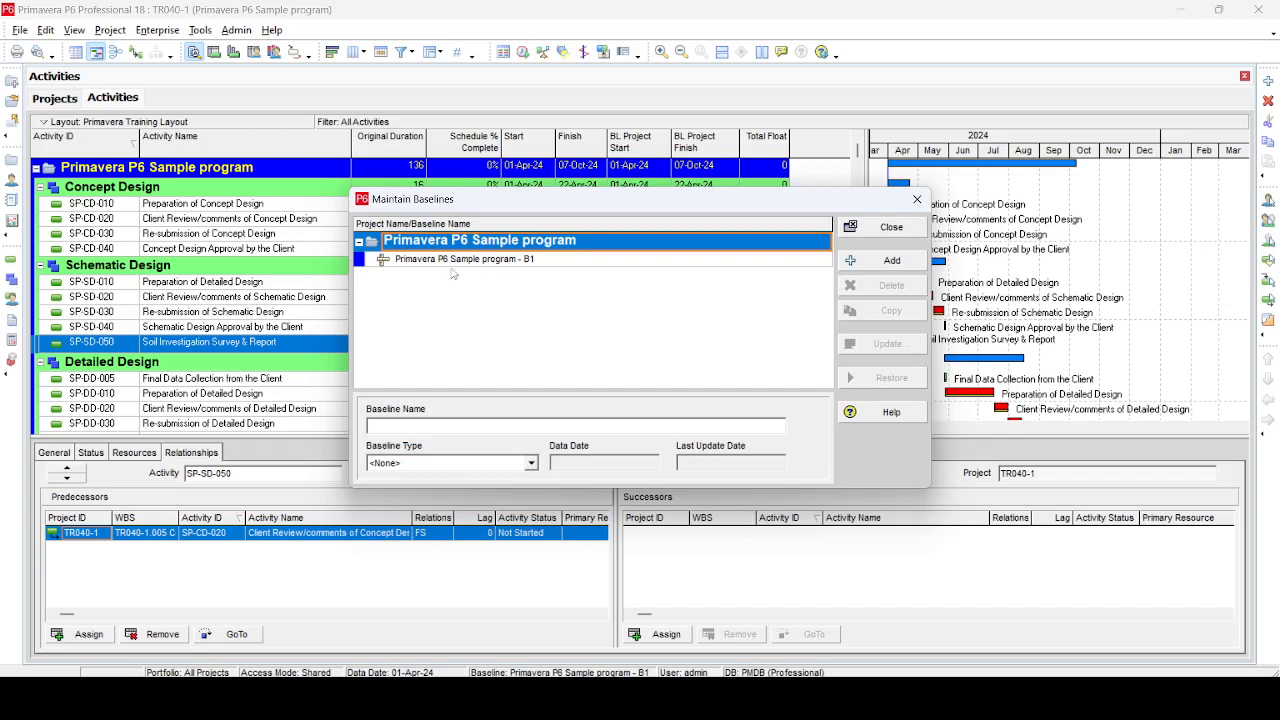
{"action": "left_click", "coordinate": [891, 228]}
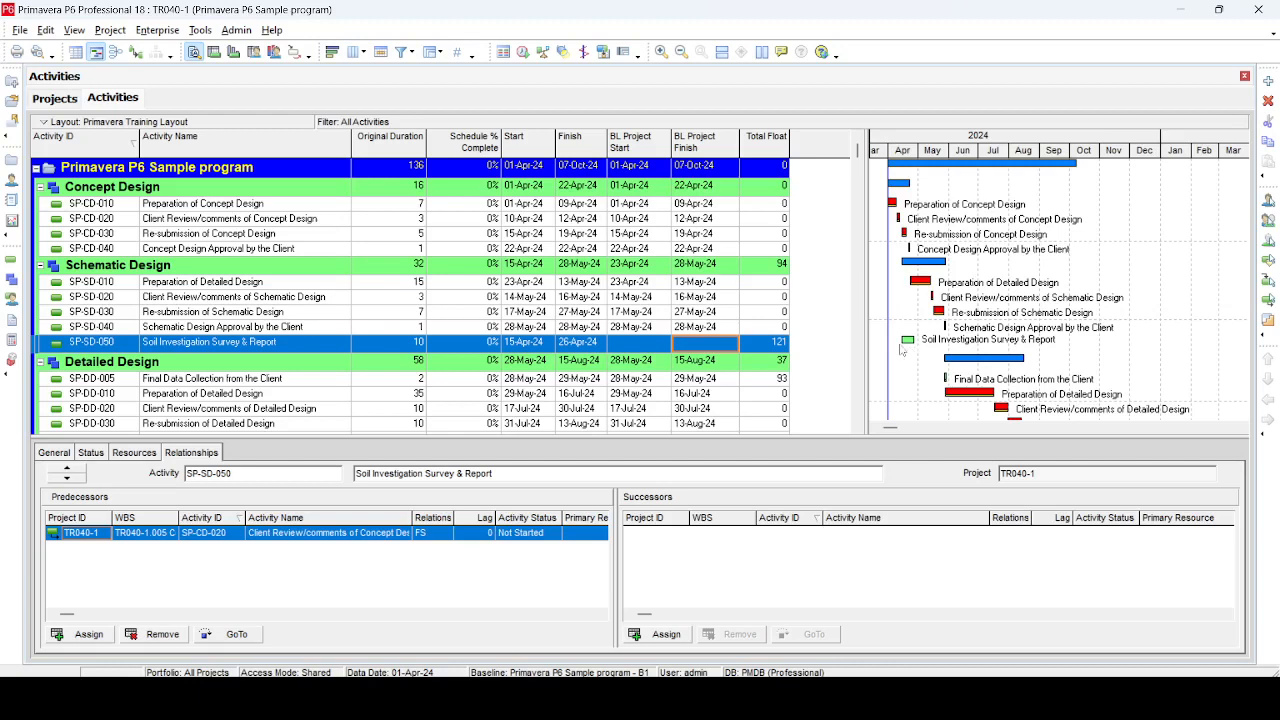
{"action": "left_click", "coordinate": [215, 331]}
Set baseline B1's update options to add new activities and activity data and to include relationships
{"action": "left_click", "coordinate": [110, 30]}
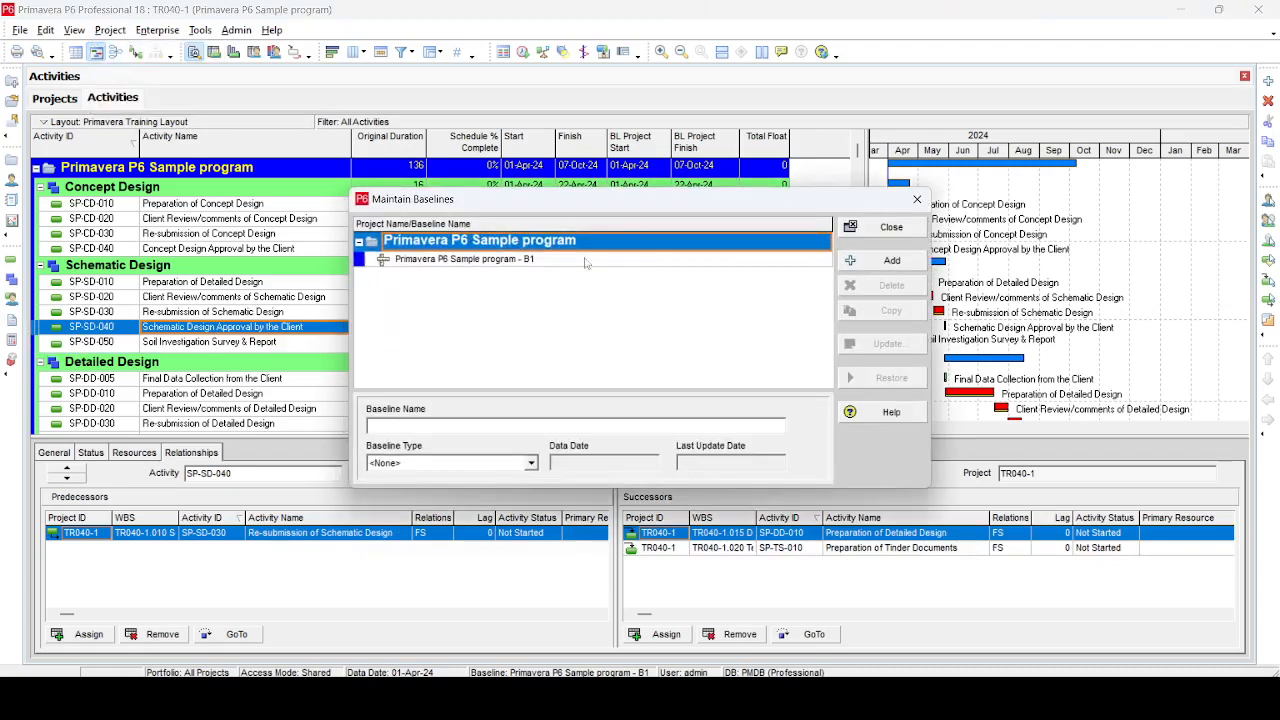
{"action": "left_click", "coordinate": [466, 263]}
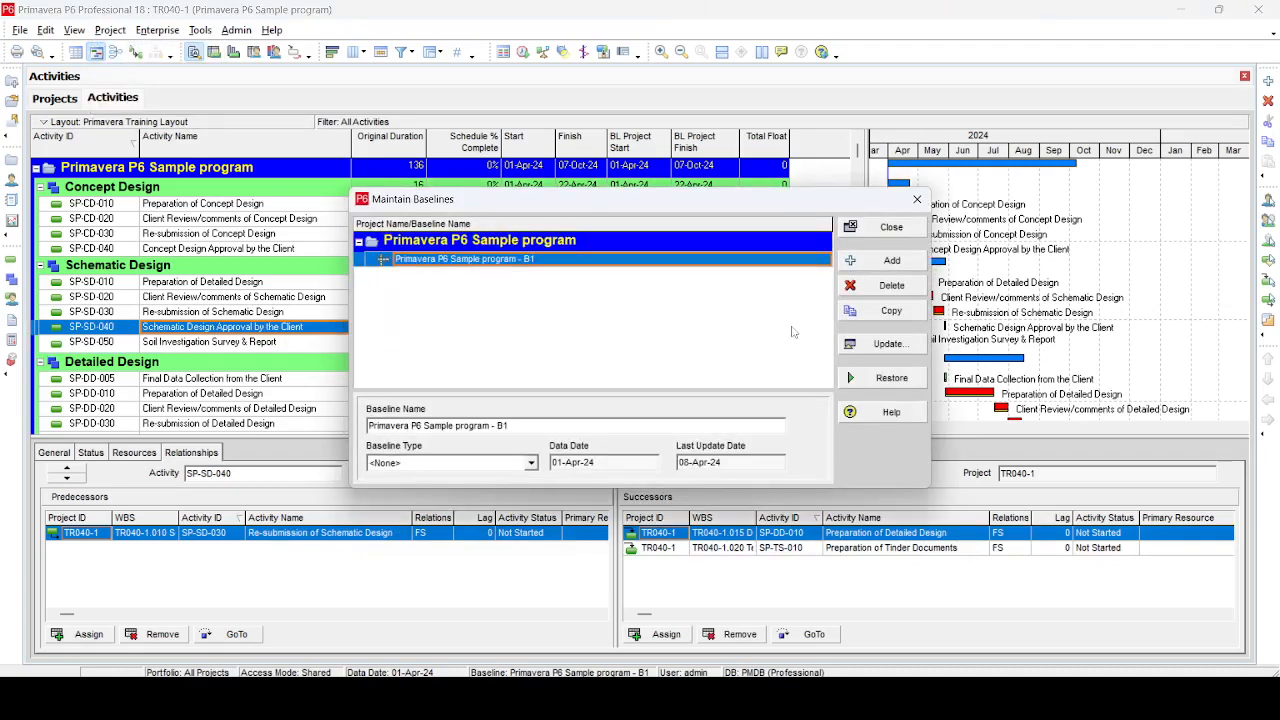
{"action": "left_click", "coordinate": [880, 344]}
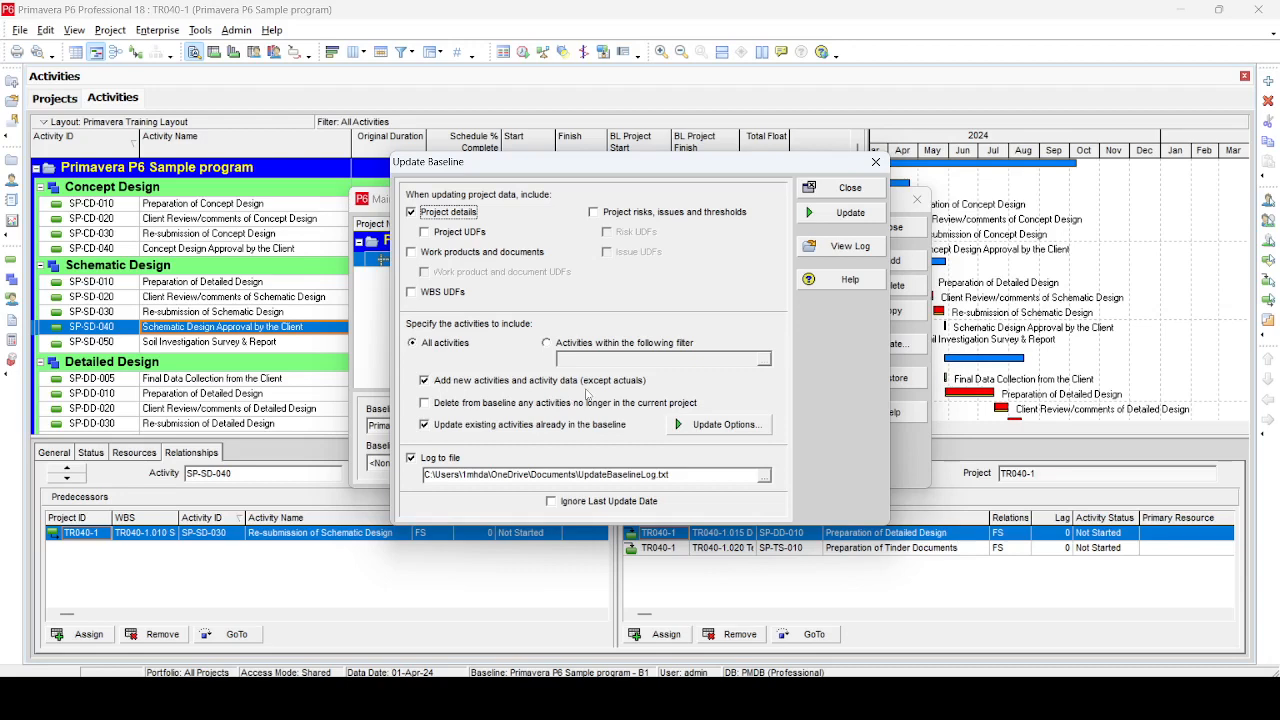
{"action": "left_click", "coordinate": [425, 381]}
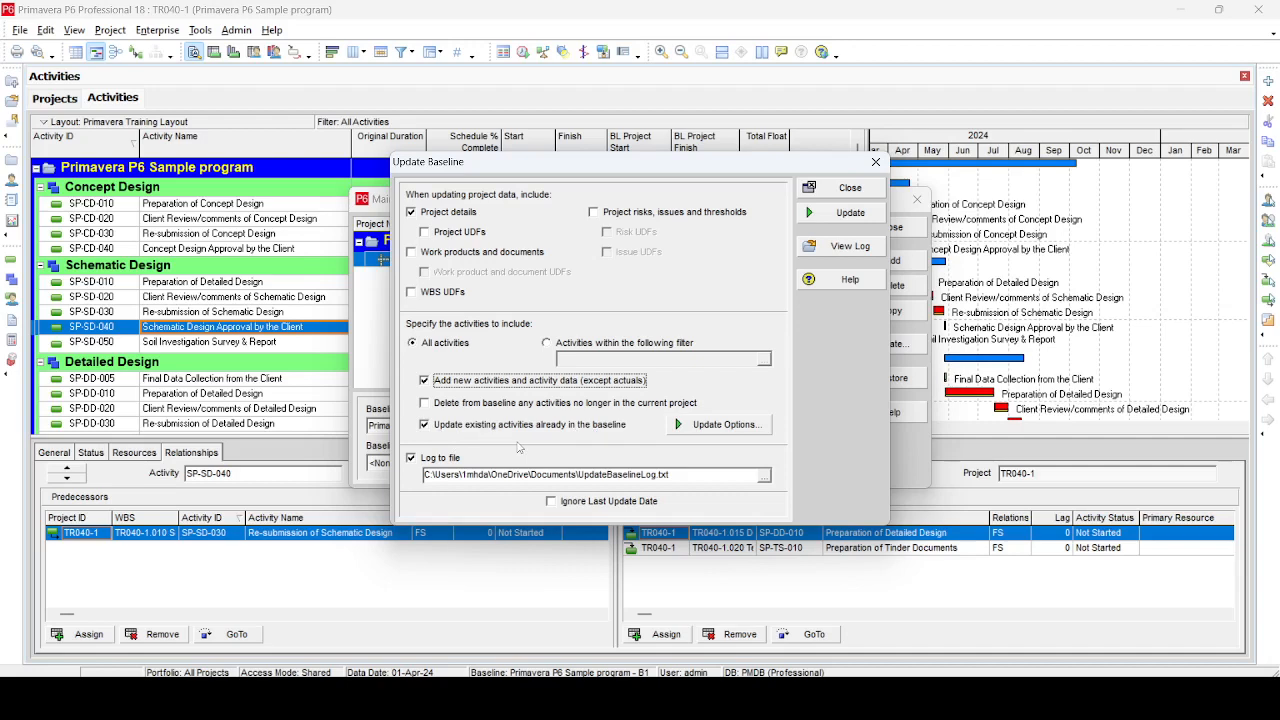
{"action": "left_click", "coordinate": [726, 431]}
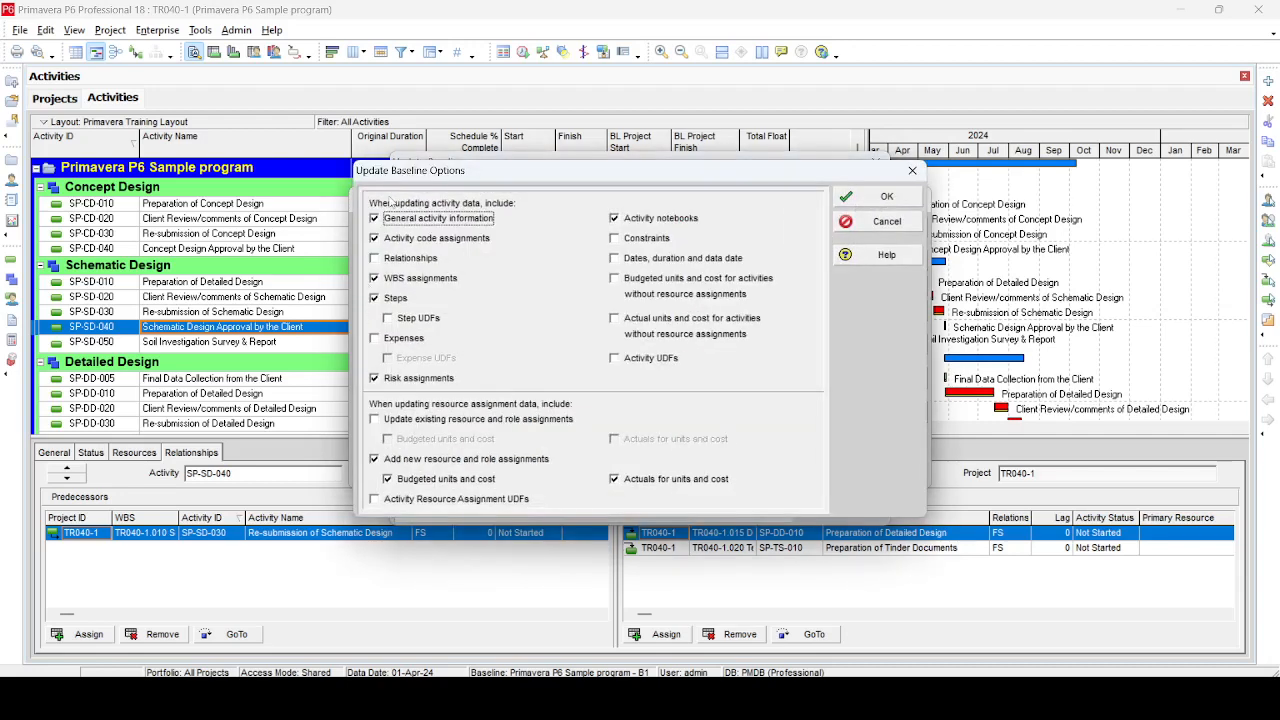
{"action": "left_click", "coordinate": [386, 262]}
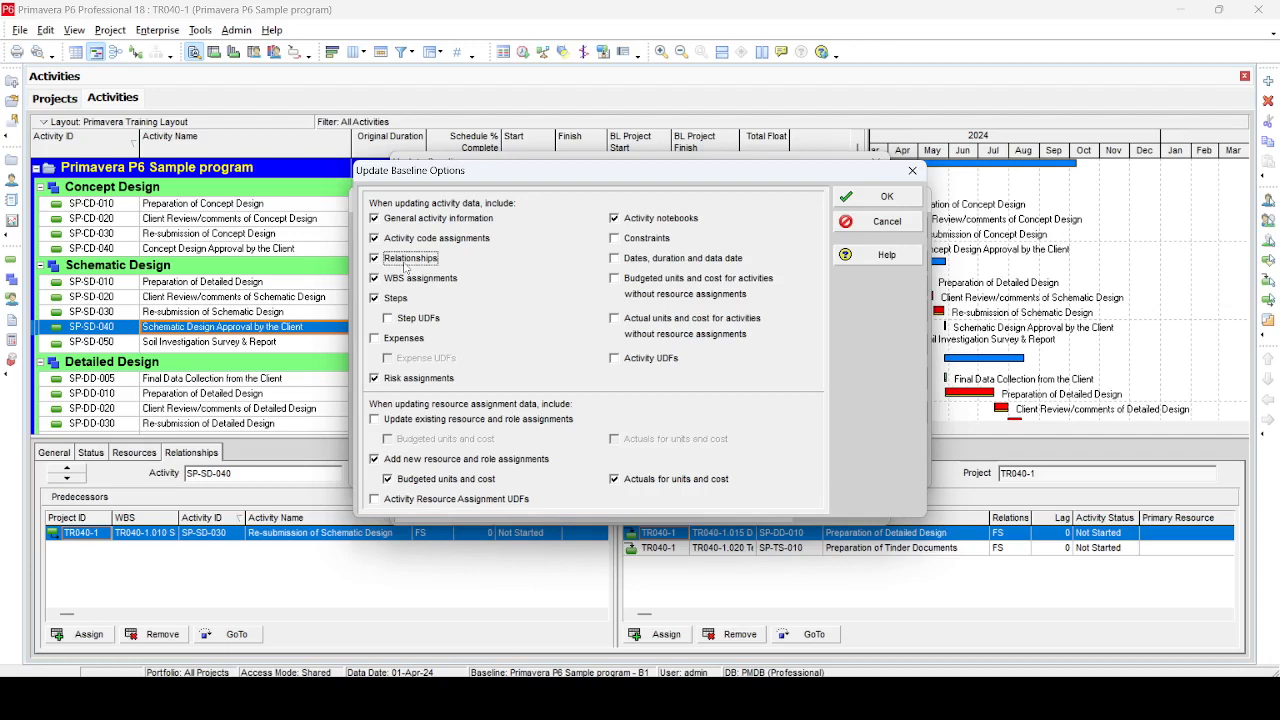
{"action": "left_click", "coordinate": [896, 199]}
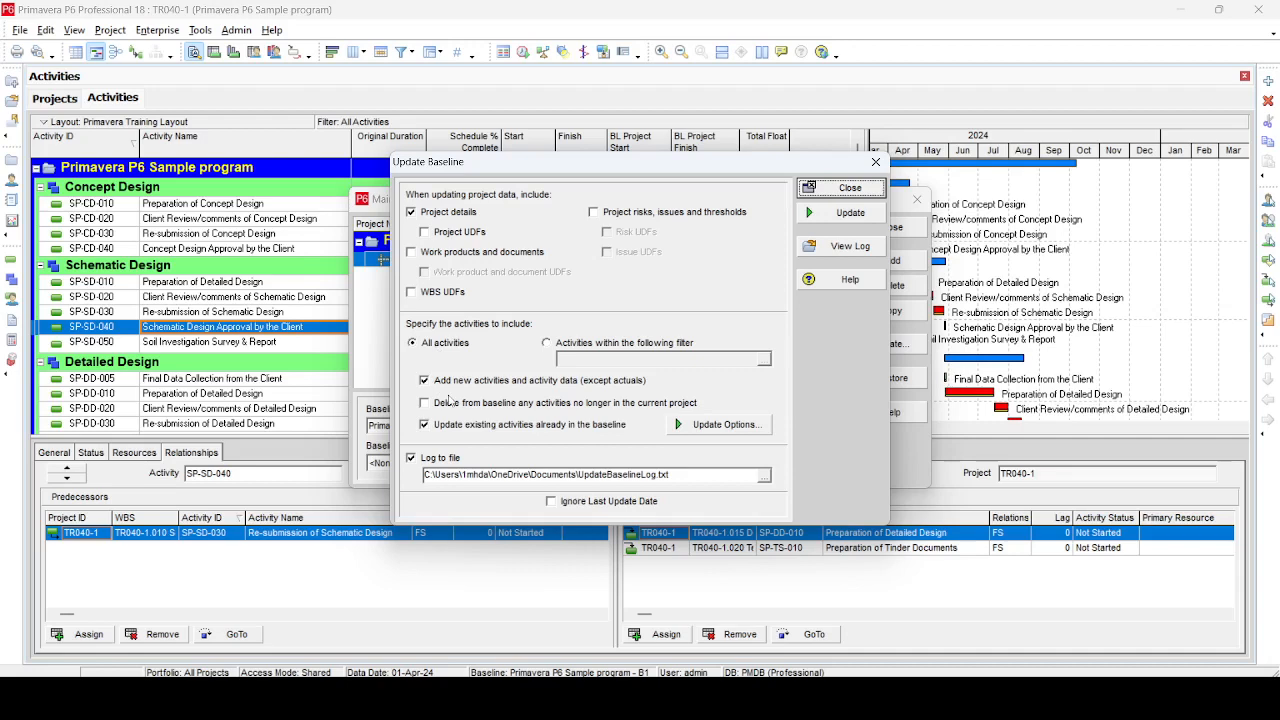
{"action": "left_click", "coordinate": [866, 196]}
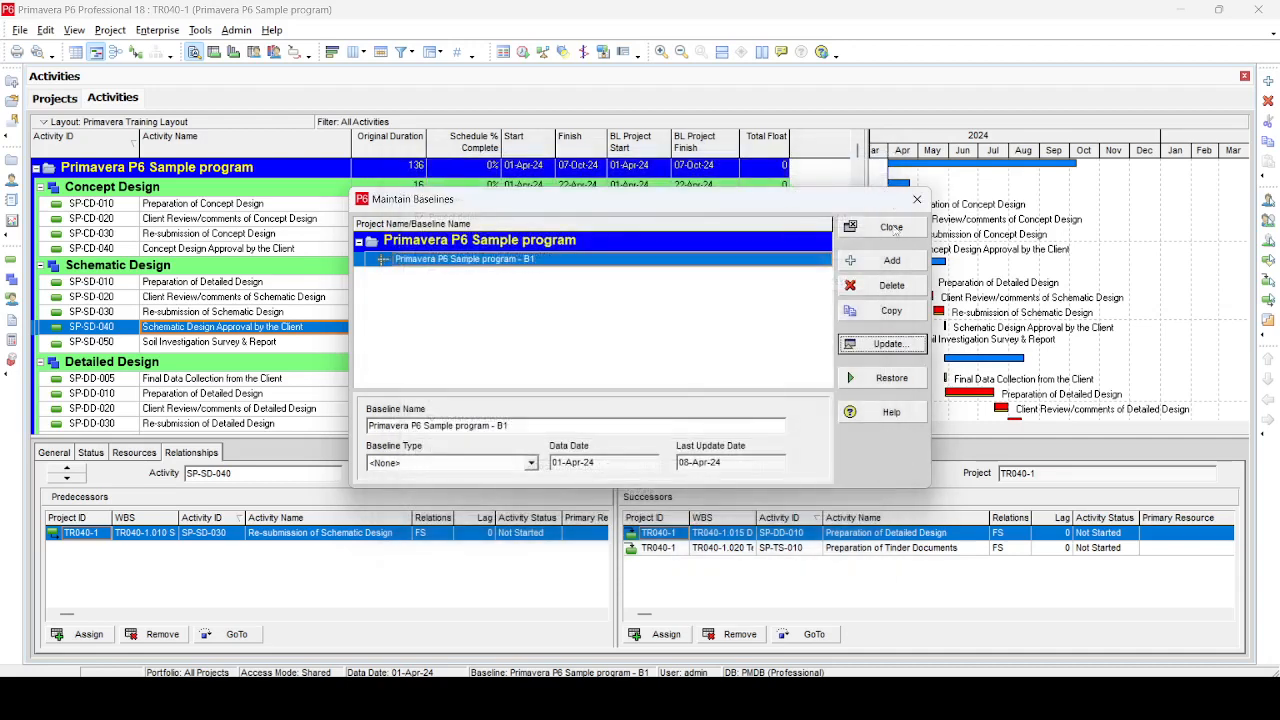
Update baseline Primavera P6 Sample program - B1 with the current project data
{"action": "left_click", "coordinate": [900, 344]}
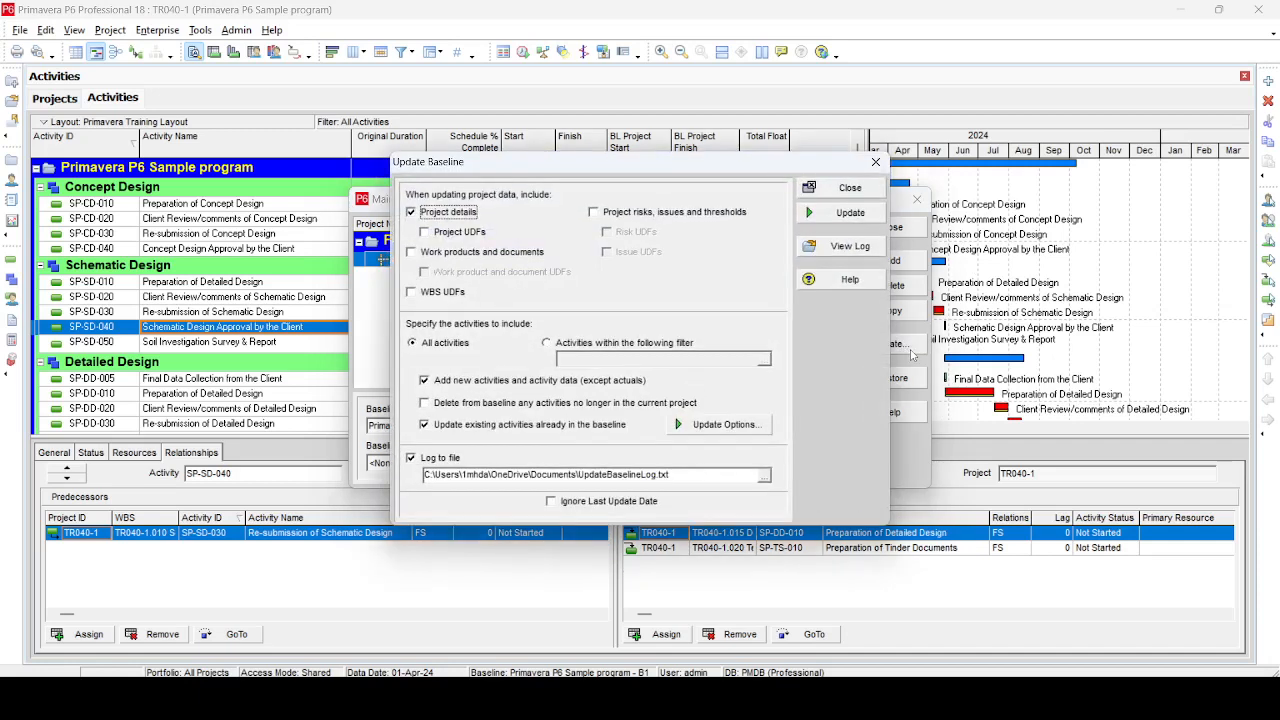
{"action": "left_click", "coordinate": [852, 214]}
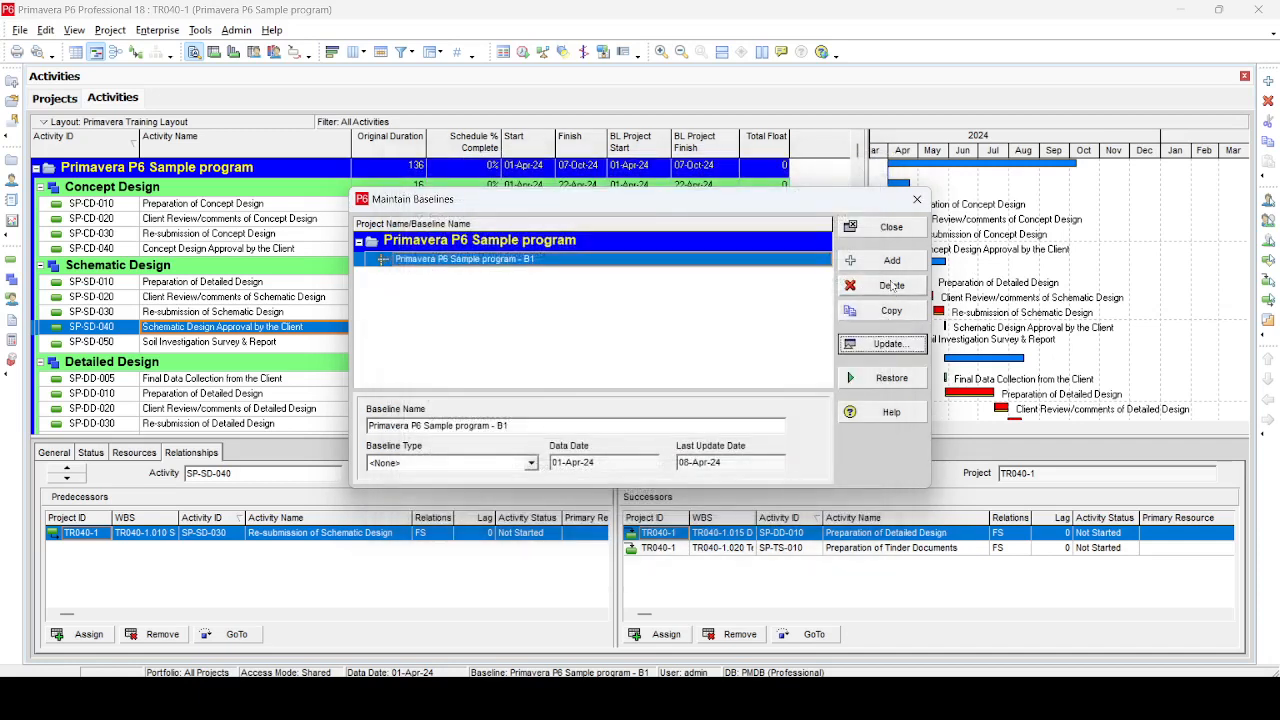
{"action": "left_click", "coordinate": [890, 228]}
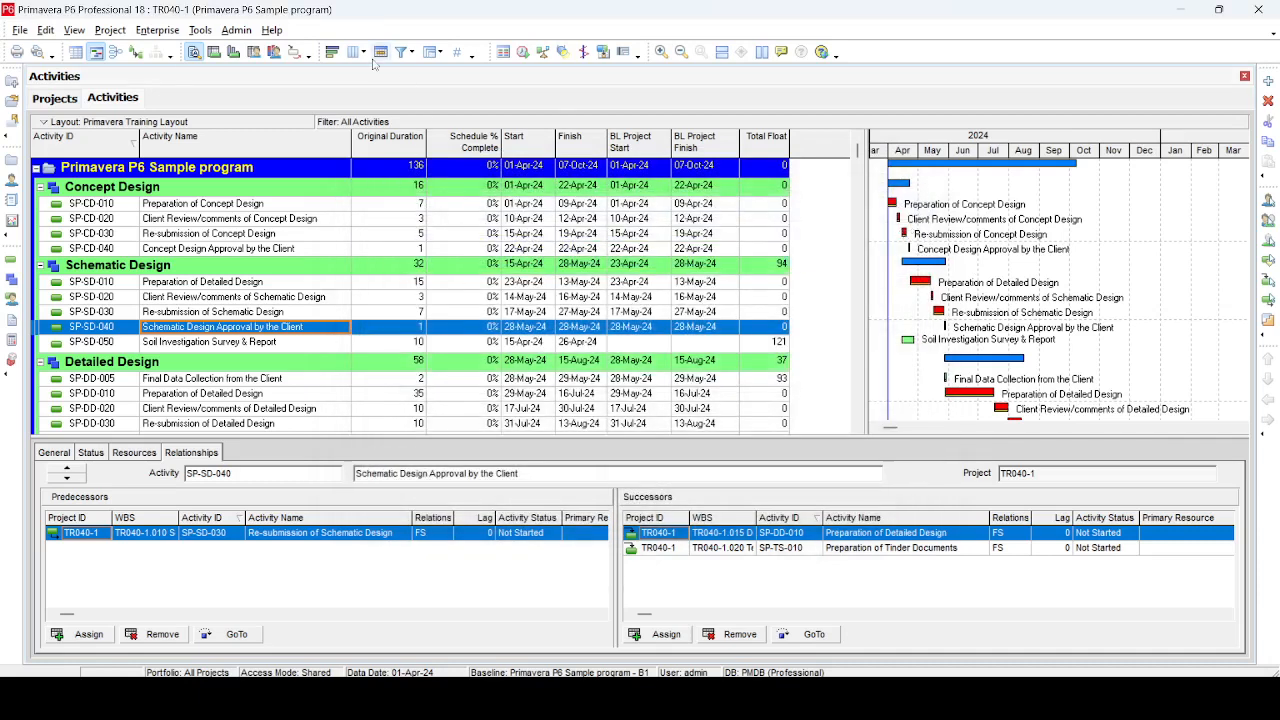
{"action": "left_click", "coordinate": [110, 30]}
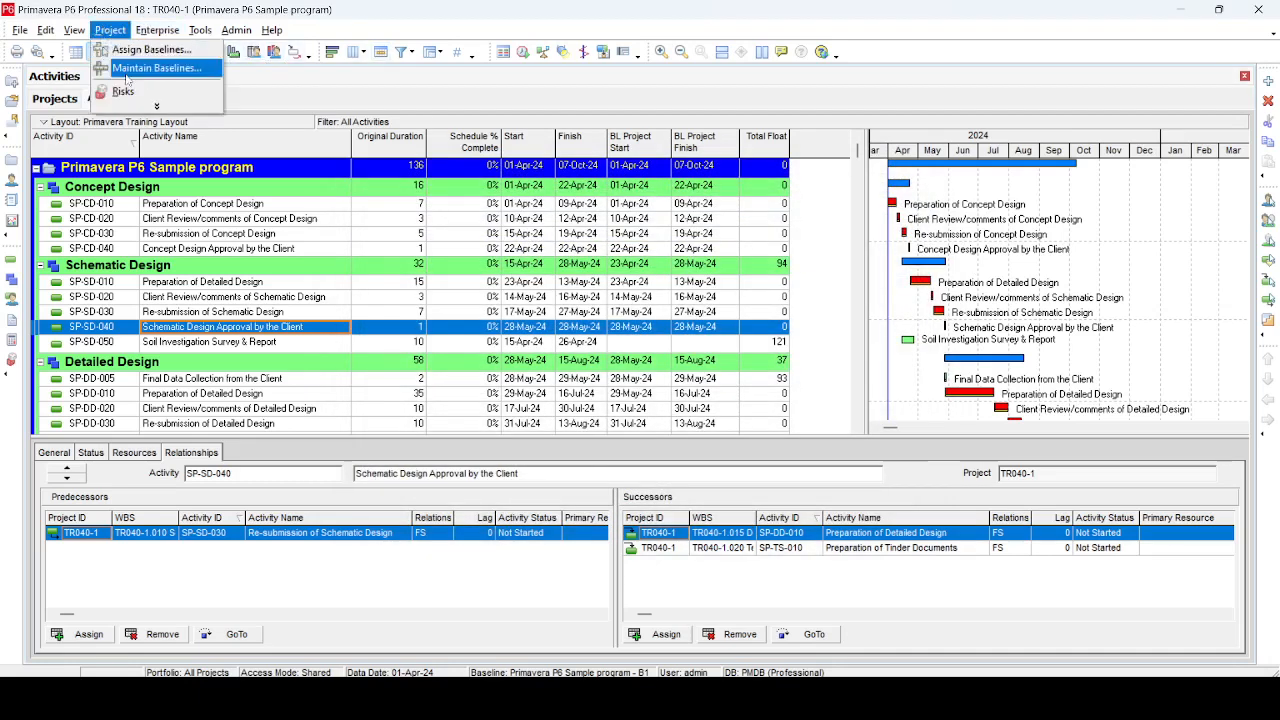
{"action": "left_click", "coordinate": [140, 68]}
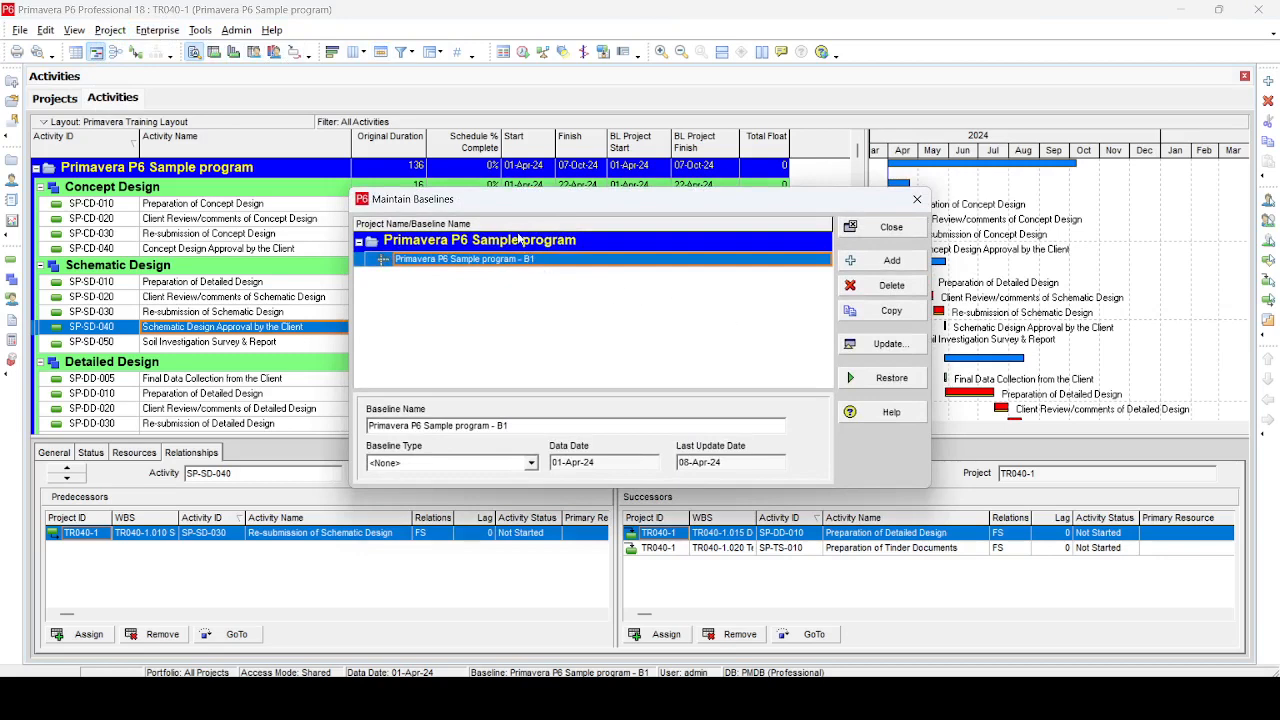
{"action": "left_click", "coordinate": [888, 345]}
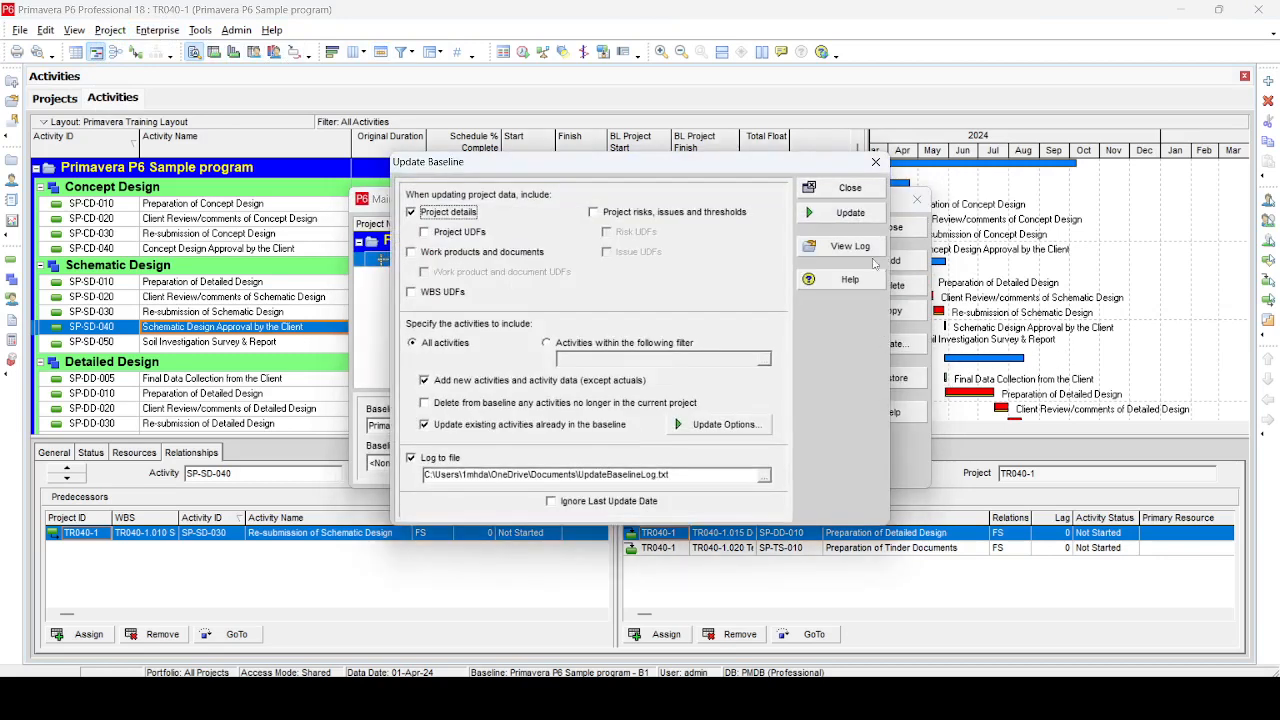
{"action": "left_click", "coordinate": [852, 213]}
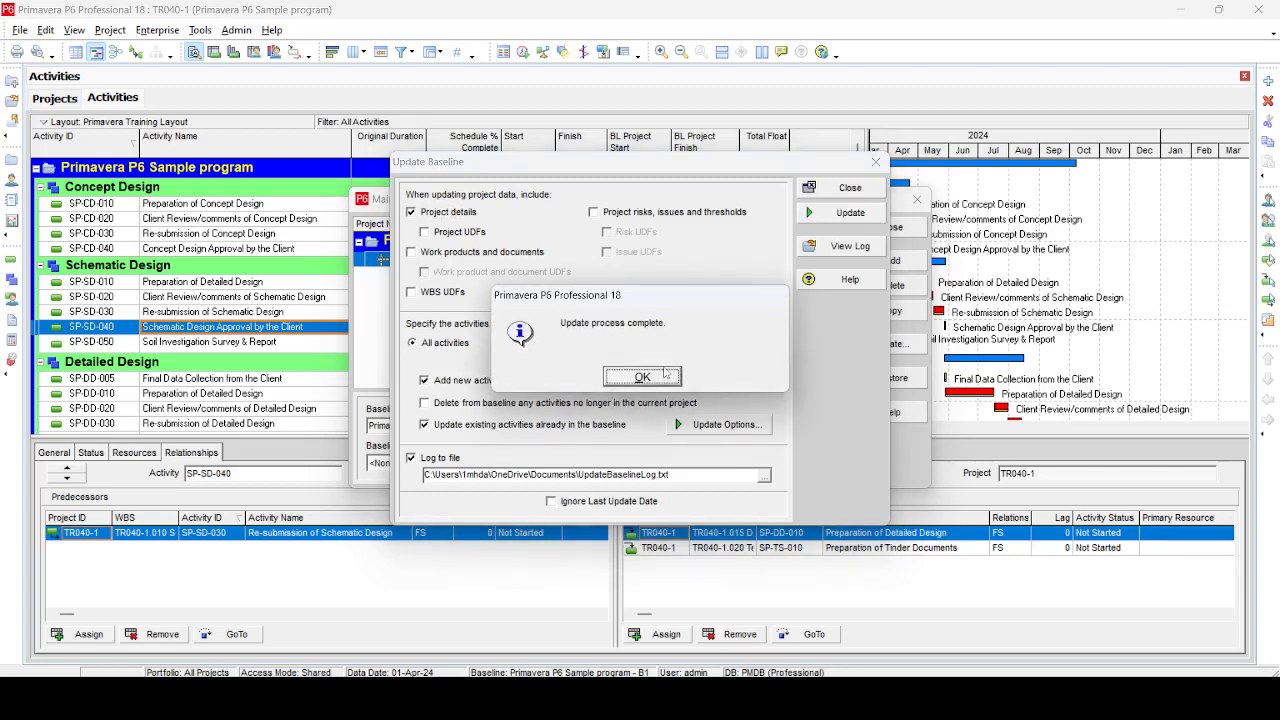
{"action": "left_click", "coordinate": [642, 376]}
{"action": "left_click", "coordinate": [855, 188]}
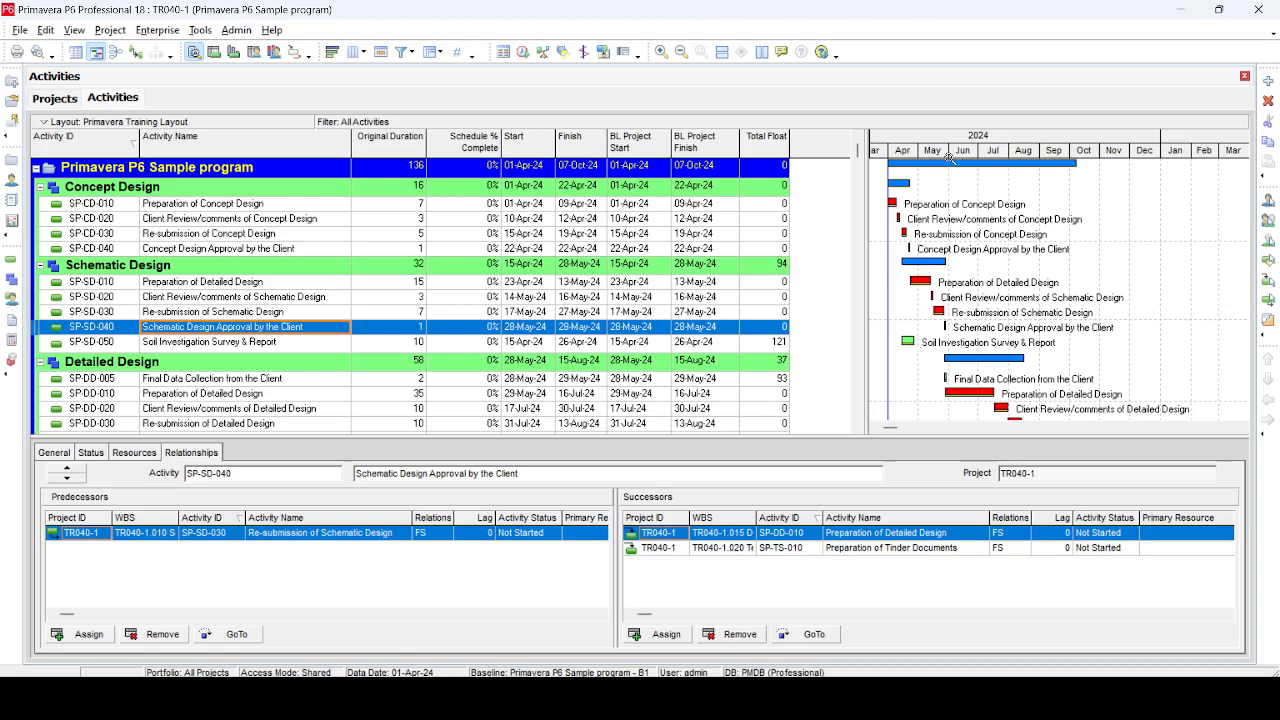
{"action": "left_click_drag", "start_coordinate": [949, 157], "coordinate": [1094, 362]}
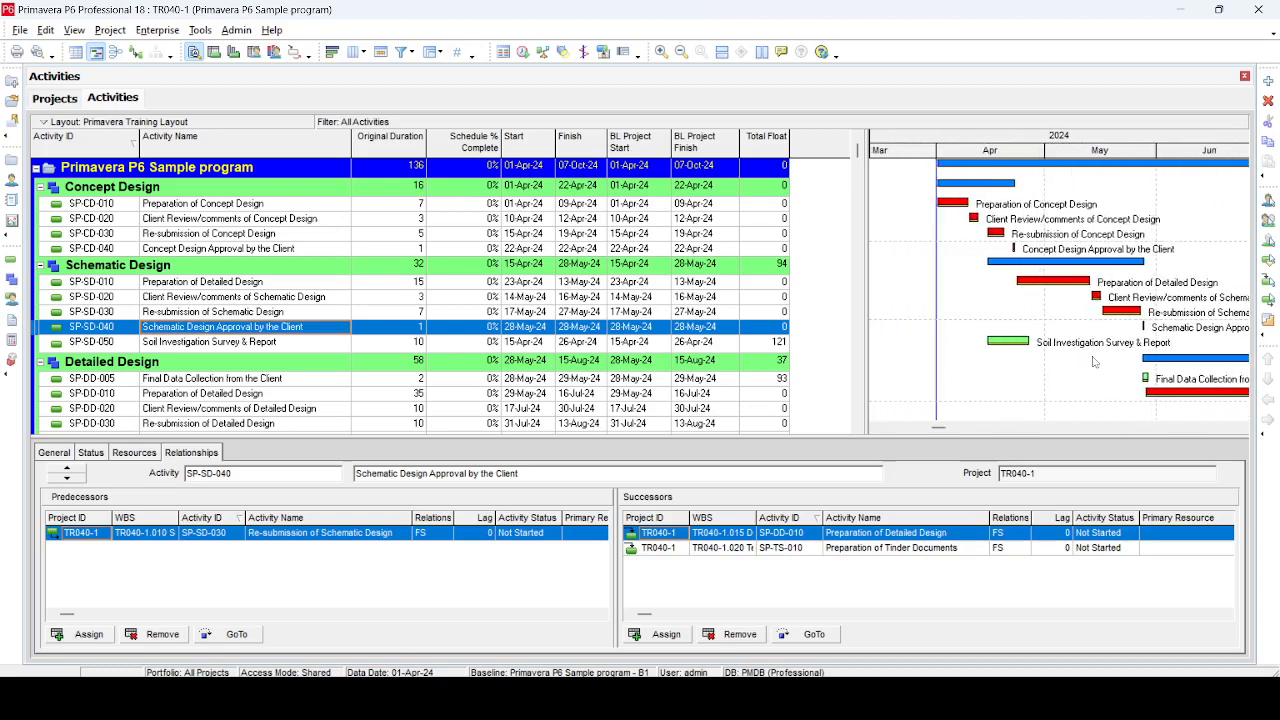